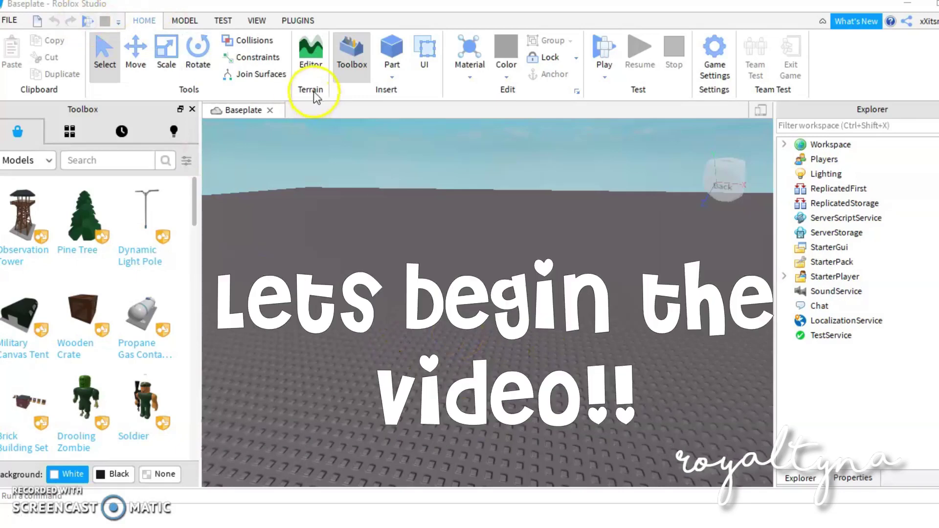
- Load your avatar by its username with Load Character, spawn it at the origin, and frame its front
left_click(297, 22)
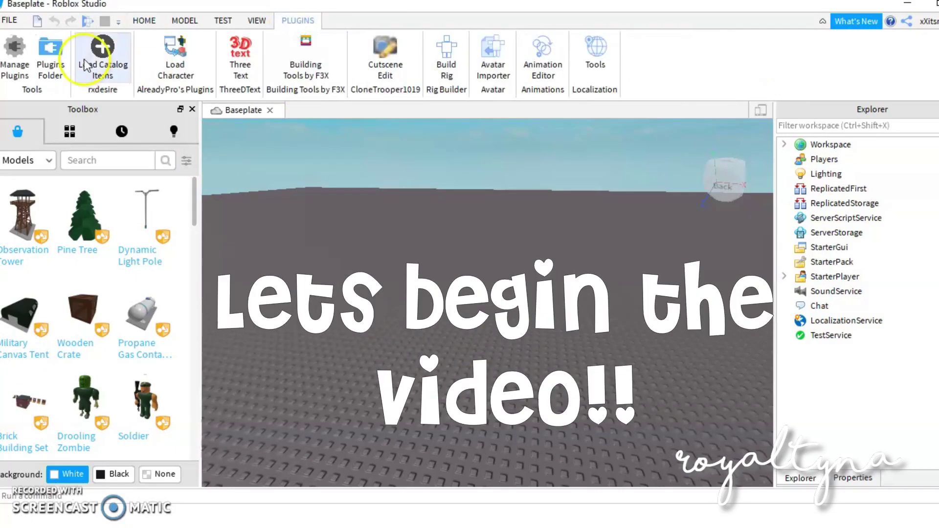
left_click(155, 56)
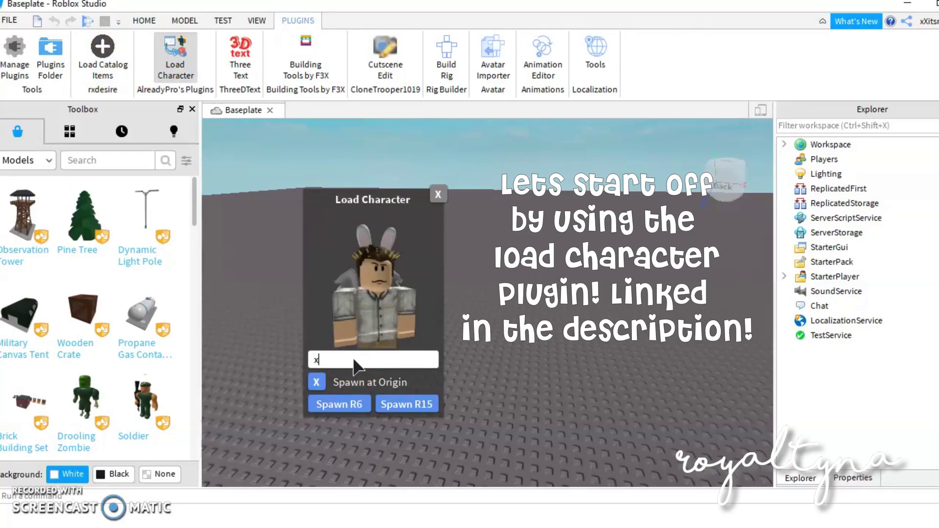
type("XitsmeisabelXx")
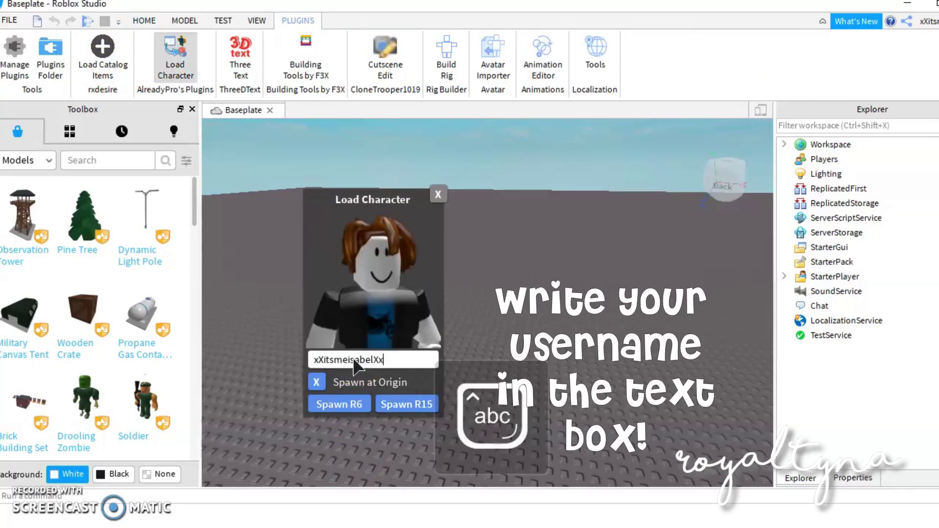
left_click(353, 375)
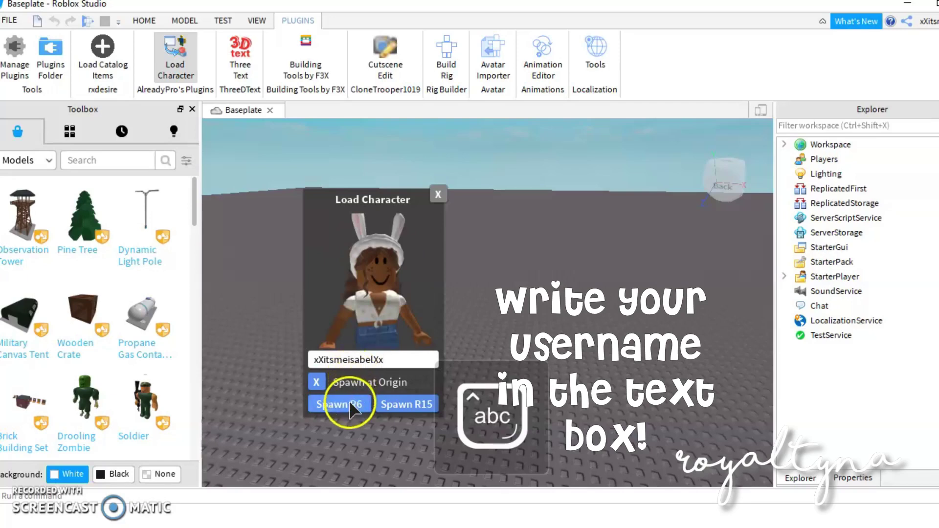
left_click(439, 194)
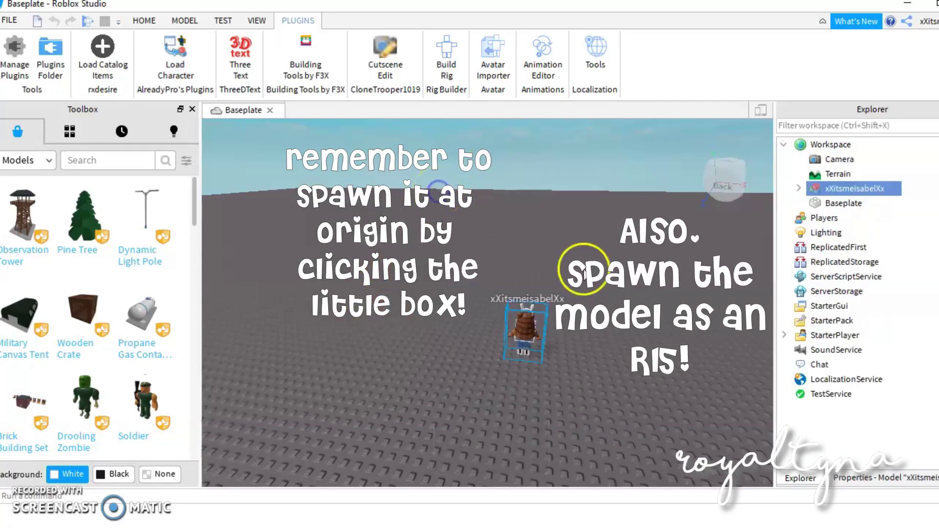
key("f")
right_click_drag(615, 285, 614, 286)
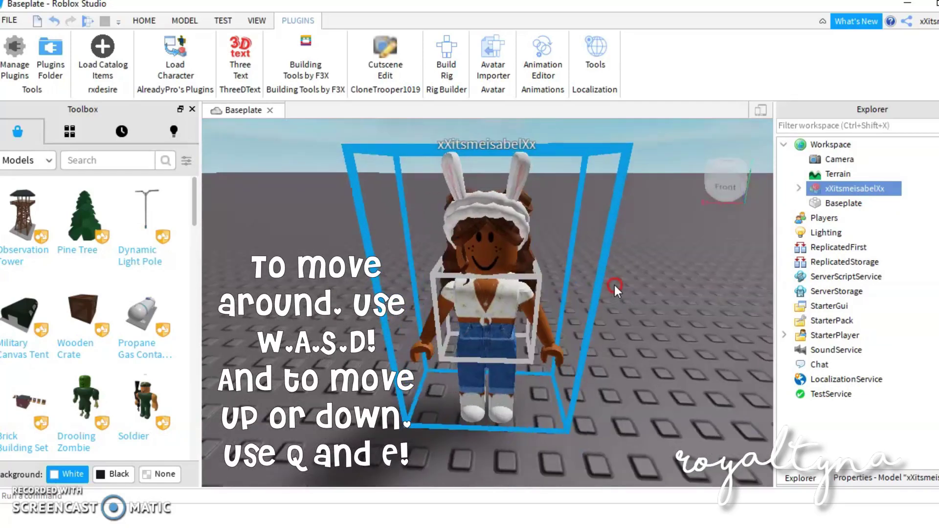
key("w")
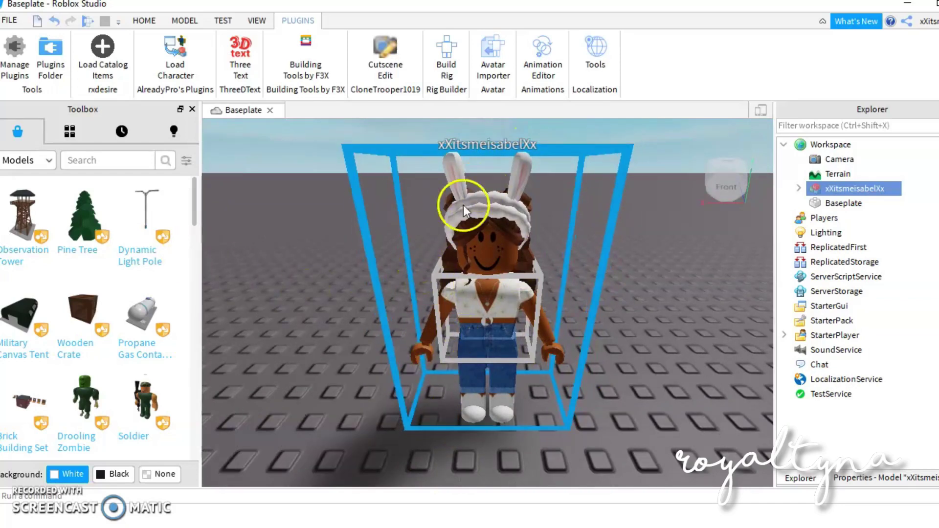
- Delete the first avatar and respawn the same username as an R15 character
key("Delete")
left_click(173, 54)
double_click(362, 362)
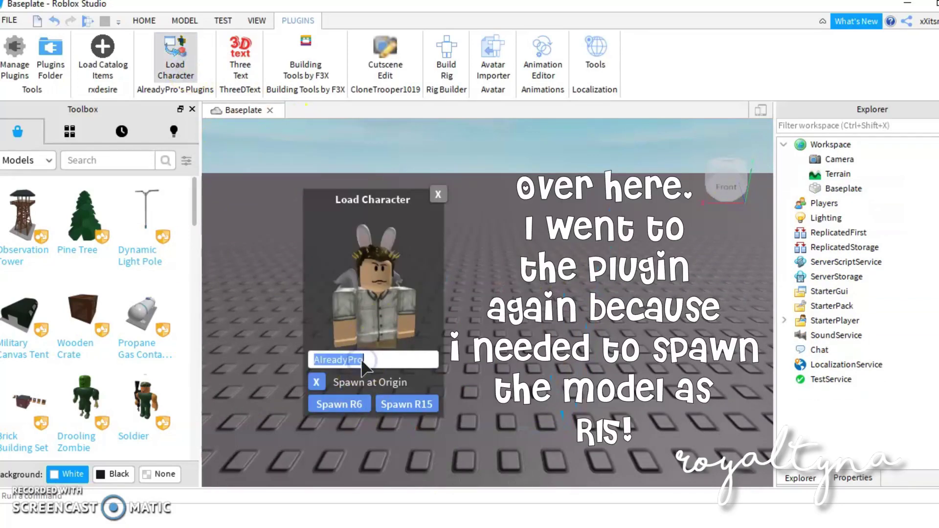
type("xXi")
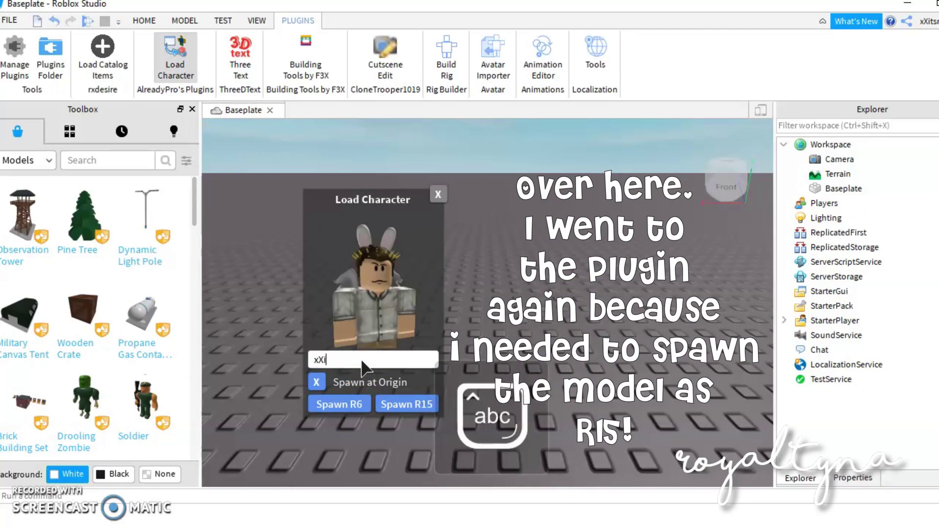
type("tsmeisabelXx")
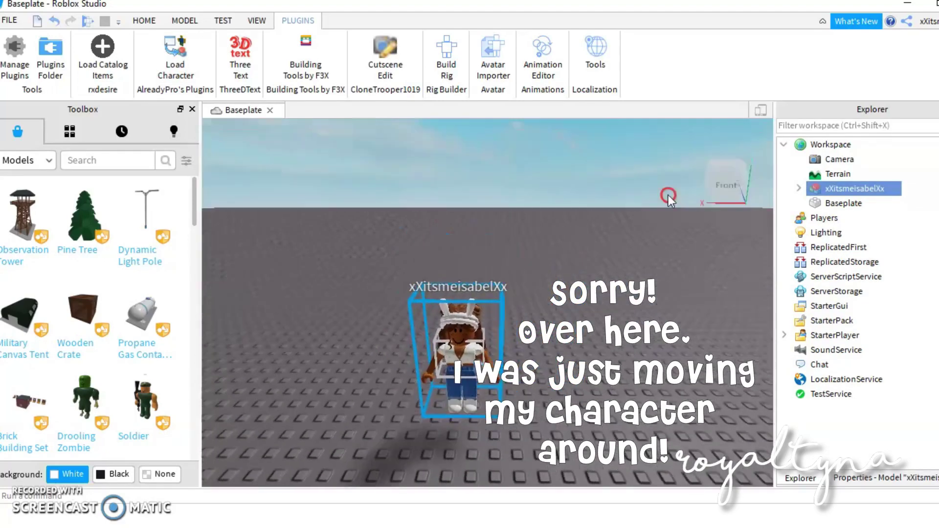
right_click_drag(668, 195, 668, 194)
- Drag the respawned avatar with the Move tool so it stands on the baseplate
left_click(144, 20)
left_click(135, 49)
mouse_move(383, 168)
left_mouse_down()
mouse_move(485, 343)
mouse_move(554, 376)
left_mouse_up()
right_click_drag(552, 376, 451, 333)
- Expand the avatar model in Explorer and select its RightLowerArm part
left_click(509, 338)
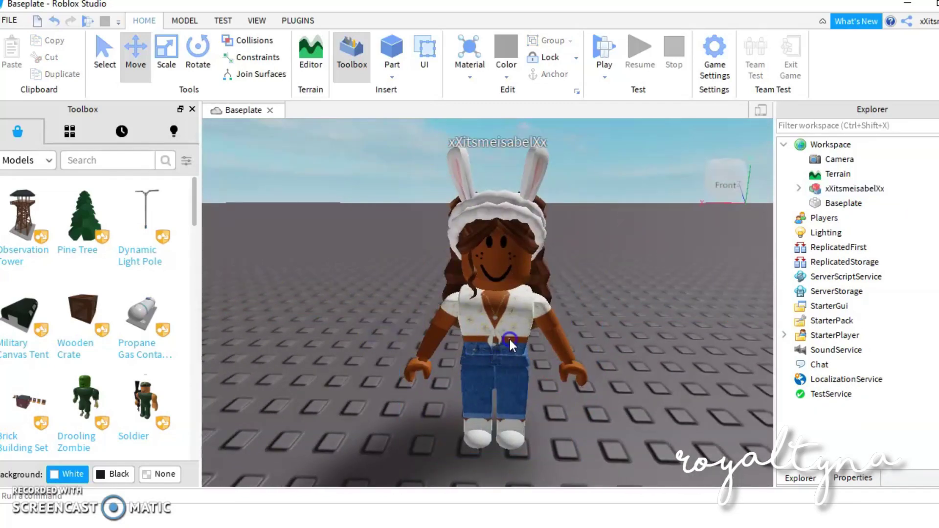
left_click(816, 191)
left_click(798, 188)
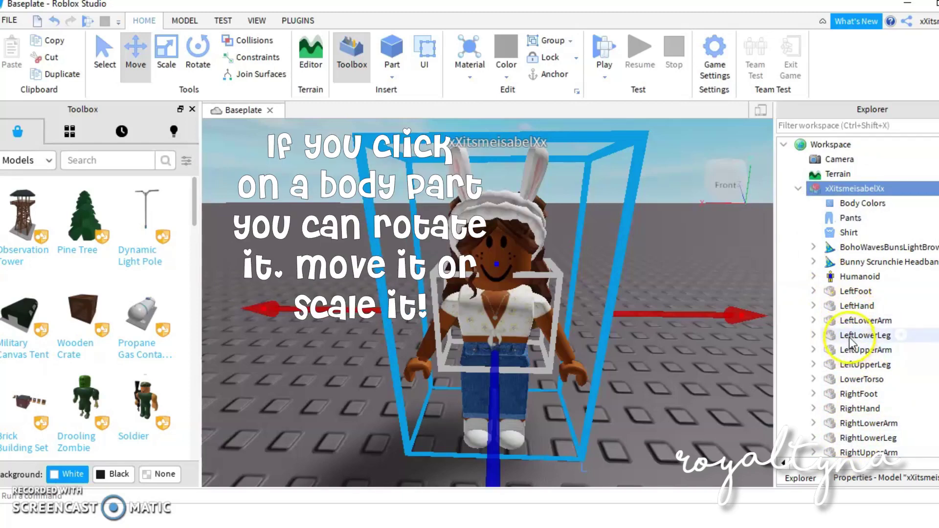
left_click(858, 429)
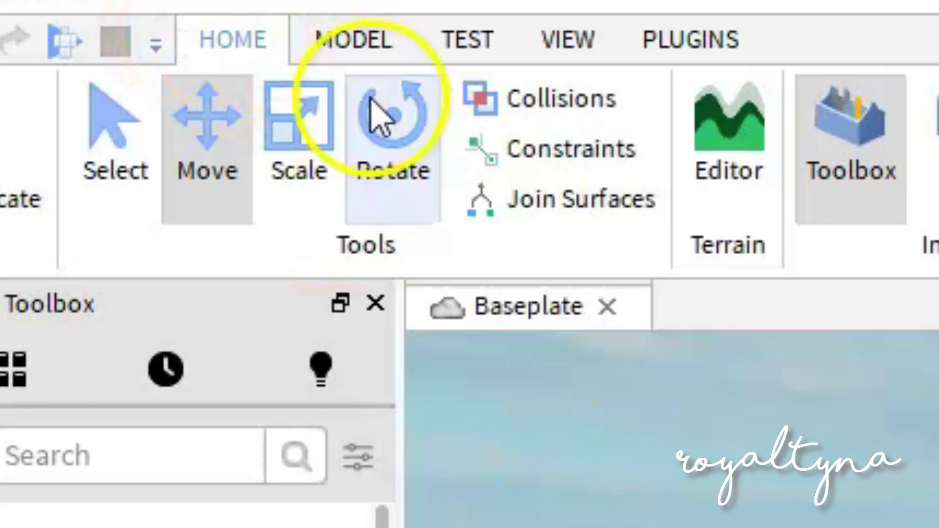
- Rotate the right forearm and hand forward to near horizontal
left_click(367, 50)
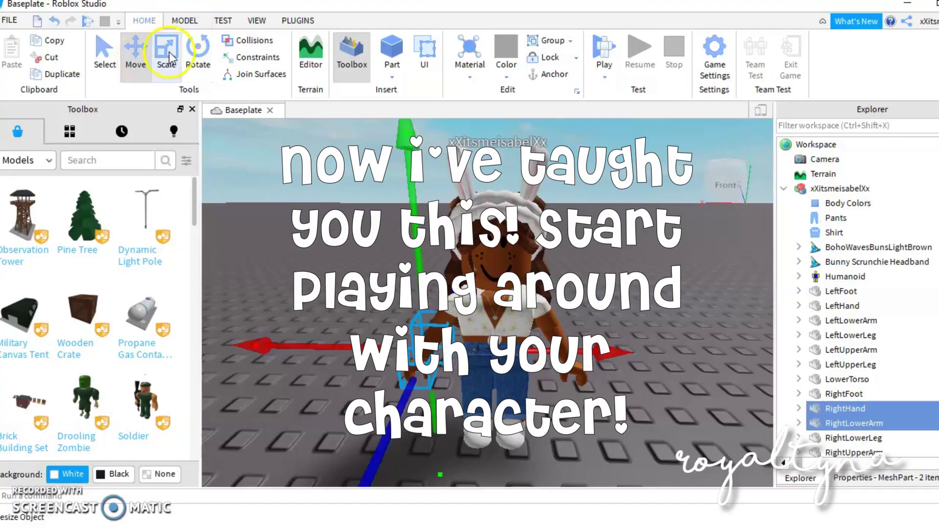
left_click(169, 56)
left_click(193, 51)
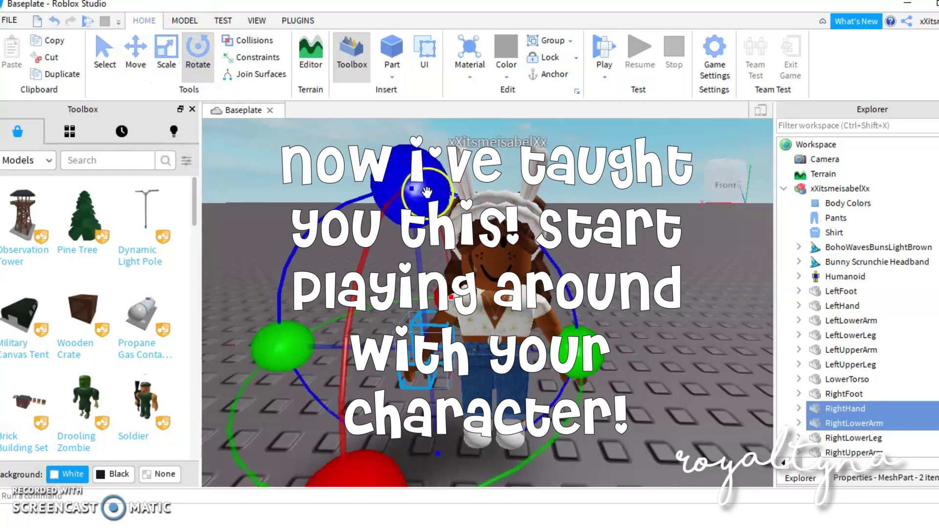
left_click_drag(313, 372, 244, 431)
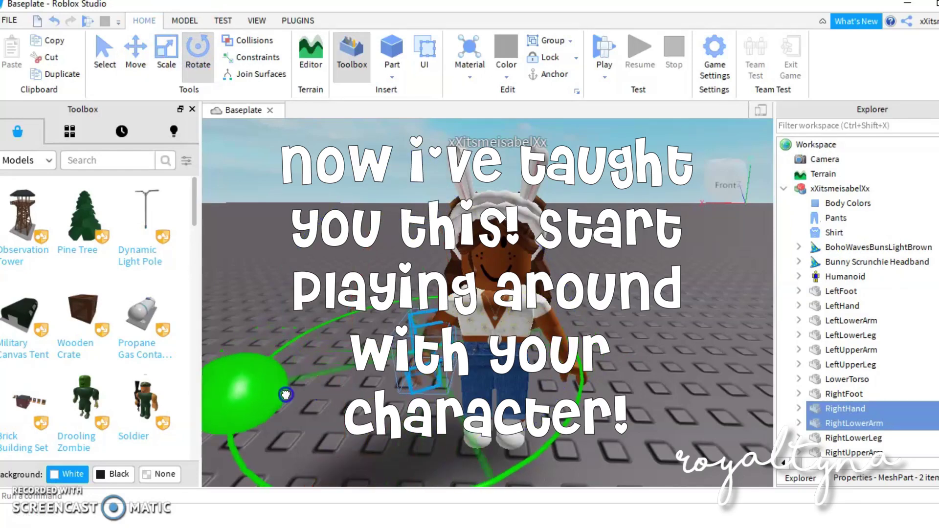
left_click_drag(456, 201, 507, 307)
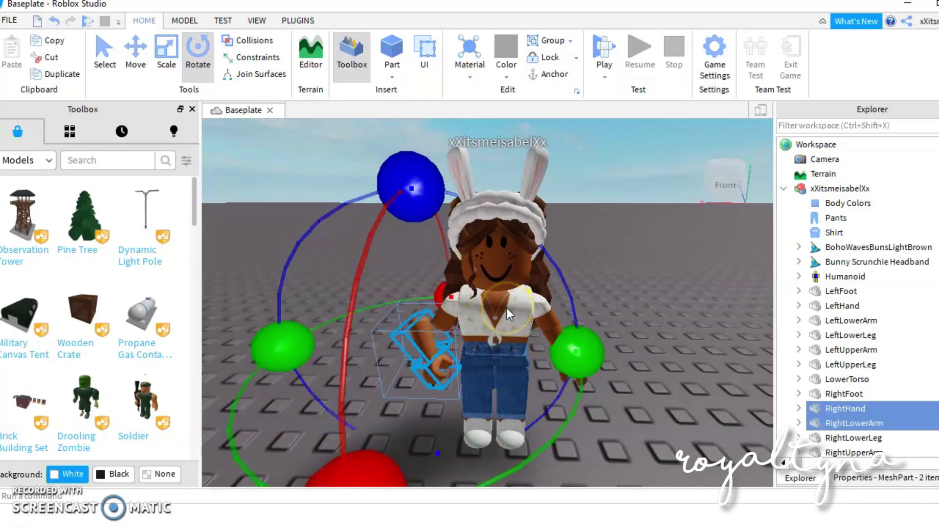
- Lower the right forearm slightly and rotate it further into a bent-elbow pose
left_click(135, 49)
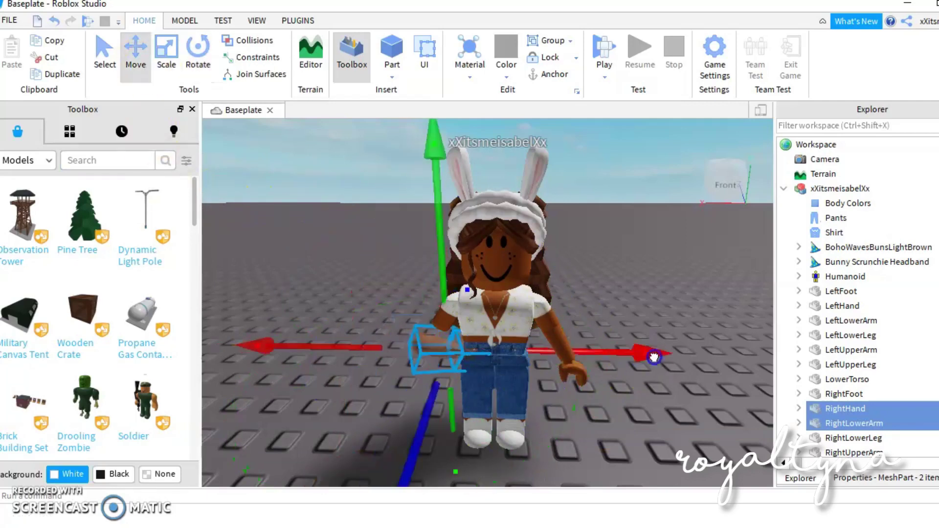
mouse_move(447, 130)
left_mouse_down()
mouse_move(455, 293)
mouse_move(454, 205)
left_mouse_up()
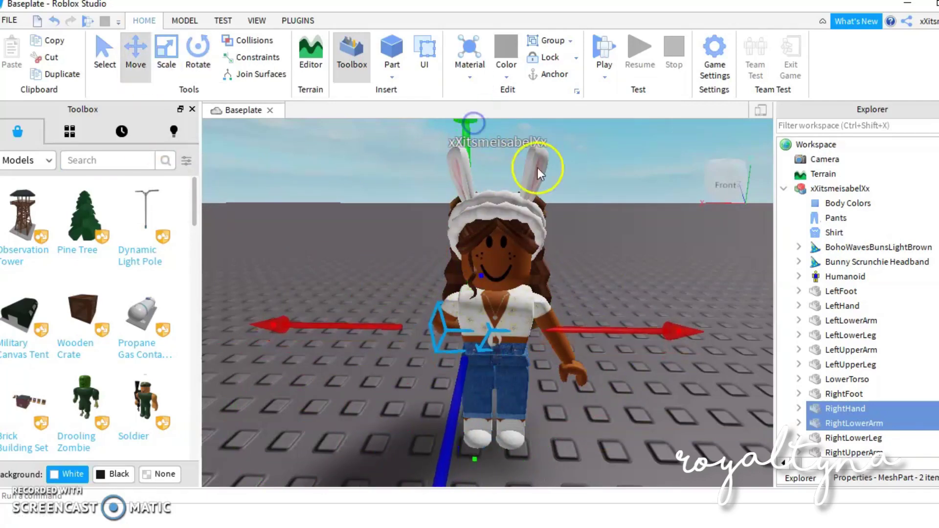
left_click(166, 49)
left_click(197, 48)
left_click_drag(610, 315, 273, 406)
left_click_drag(439, 462, 288, 450)
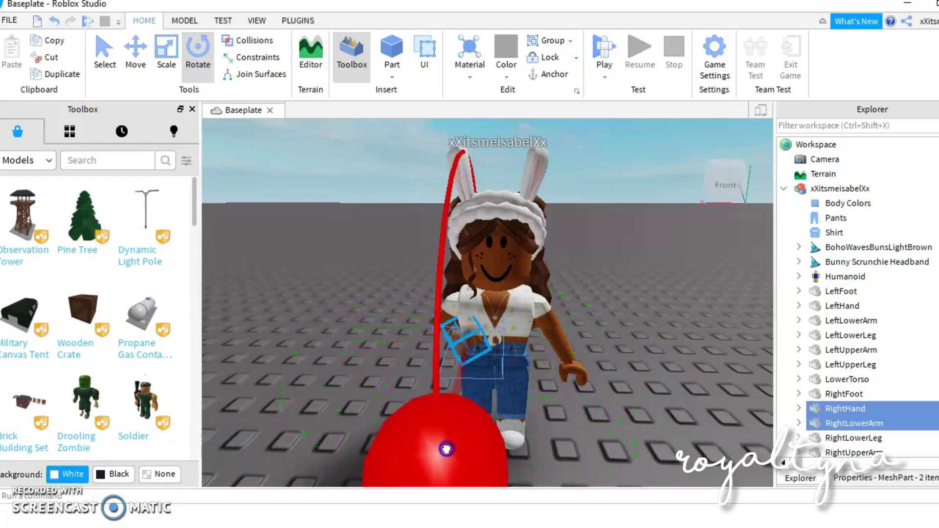
key("ctrl+2")
- Check the right arm pose from the side and front, then select the whole avatar model
right_click_drag(660, 299, 648, 313)
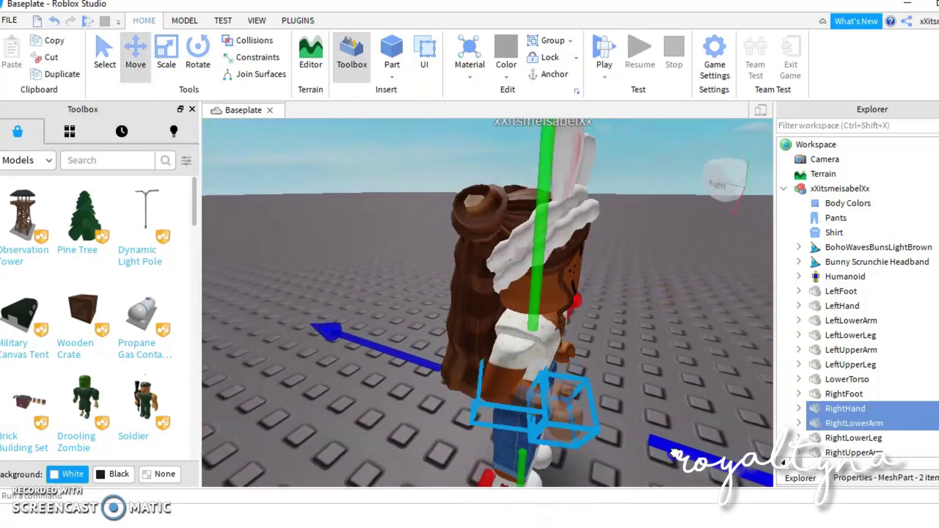
left_click(713, 199)
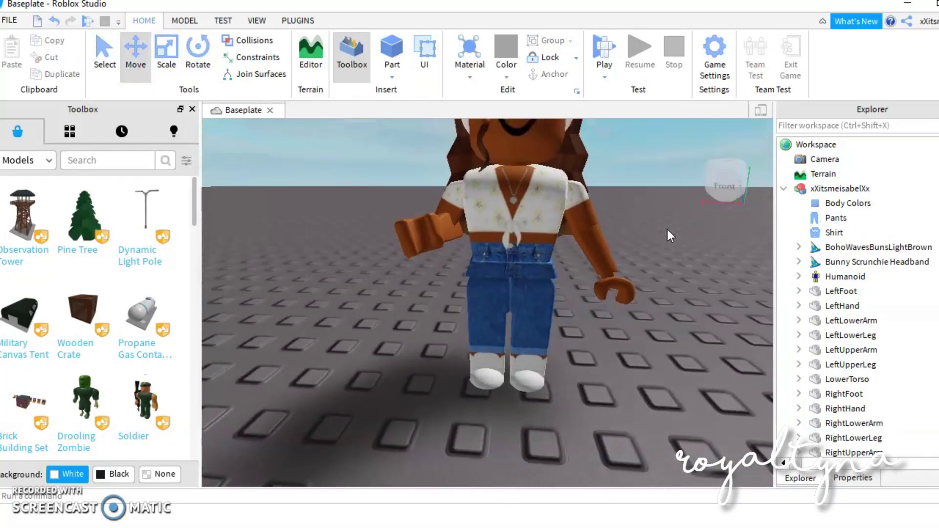
left_click(853, 423)
left_click(843, 409, "ctrl")
left_click(479, 261)
left_click(845, 409)
left_click(853, 422, "ctrl")
left_click(428, 359)
right_click_drag(594, 419, 594, 420)
scroll(595, 420, "down", 5)
left_click(579, 377)
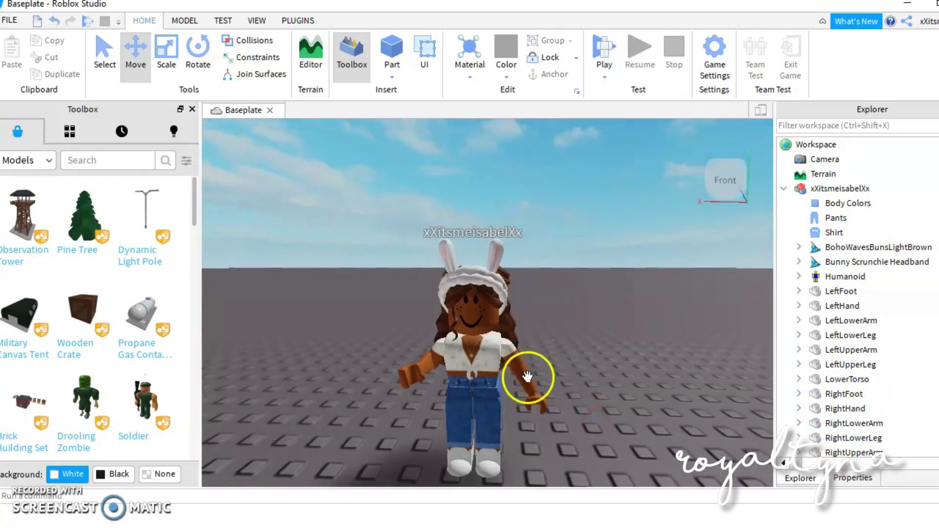
left_click(815, 193)
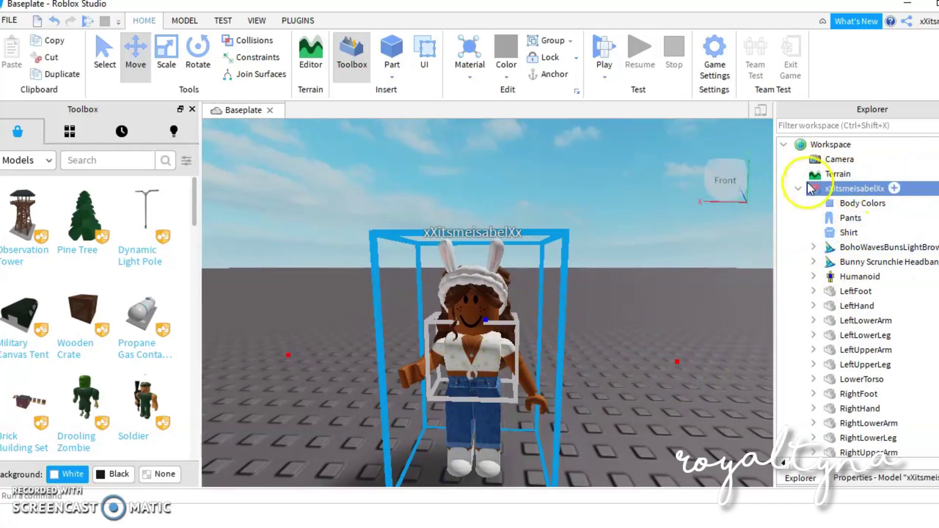
- Select LeftHand and LeftLowerArm and rotate them downward
left_click(875, 321)
left_click(856, 306, "ctrl")
left_click(198, 49)
mouse_move(572, 332)
left_mouse_down()
mouse_move(640, 392)
mouse_move(577, 454)
left_mouse_up()
left_click(135, 49)
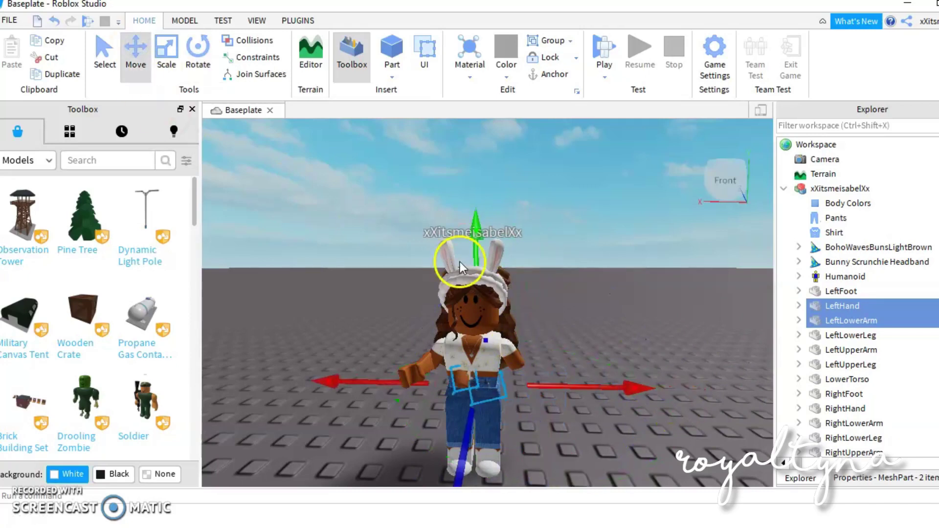
left_click(166, 49)
left_click(197, 49)
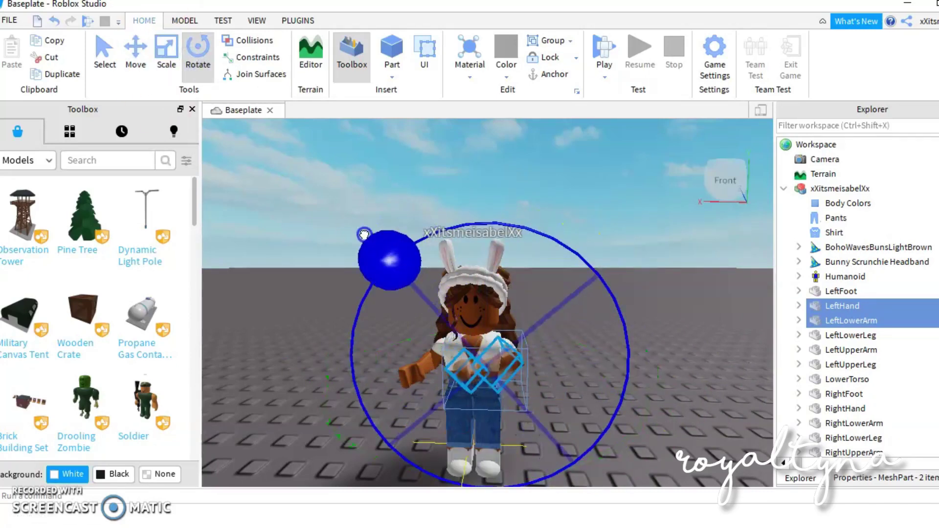
left_click(135, 49)
mouse_move(587, 308)
right_mouse_down()
mouse_move(659, 309)
mouse_move(521, 411)
right_mouse_up()
left_click(521, 411)
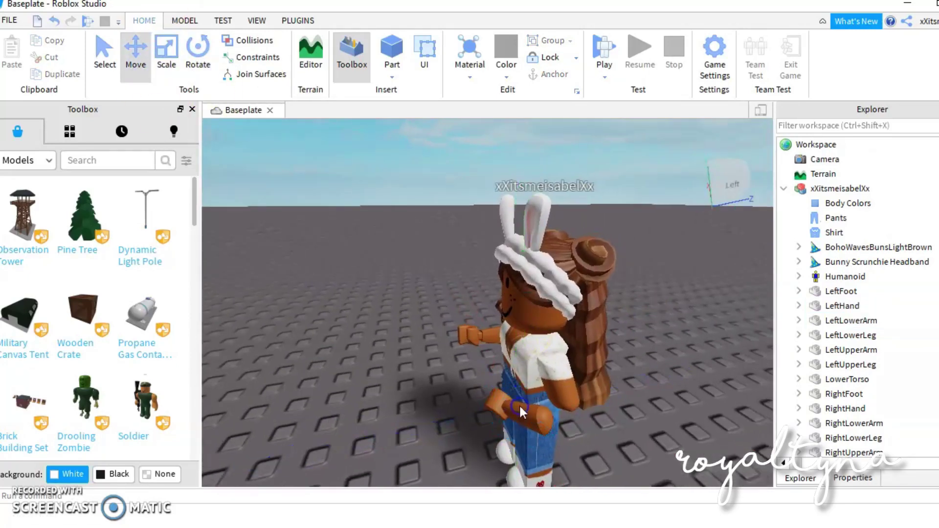
- Reselect the left hand and forearm and rotate them to angle forward
left_click(836, 393)
left_click(850, 335)
left_click(841, 305, "ctrl")
left_click(844, 335, "ctrl")
left_click(851, 320, "ctrl")
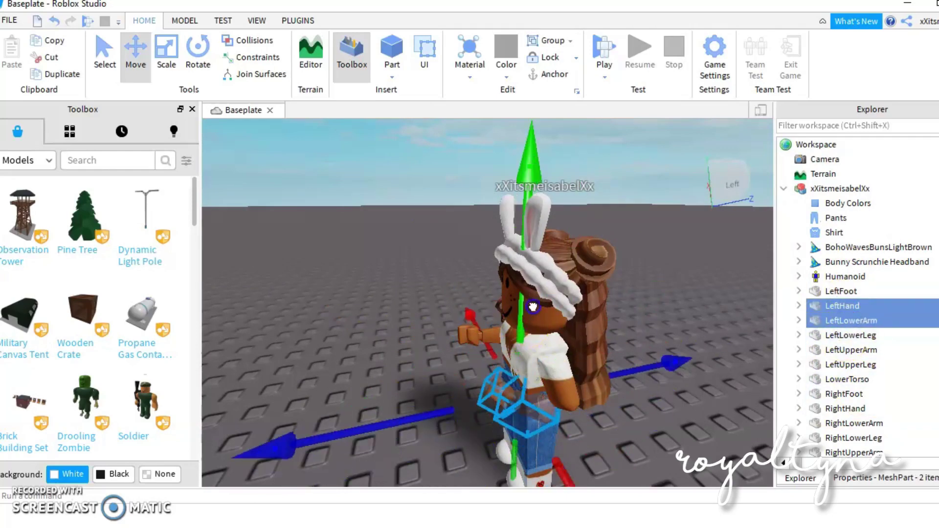
key("ctrl+4")
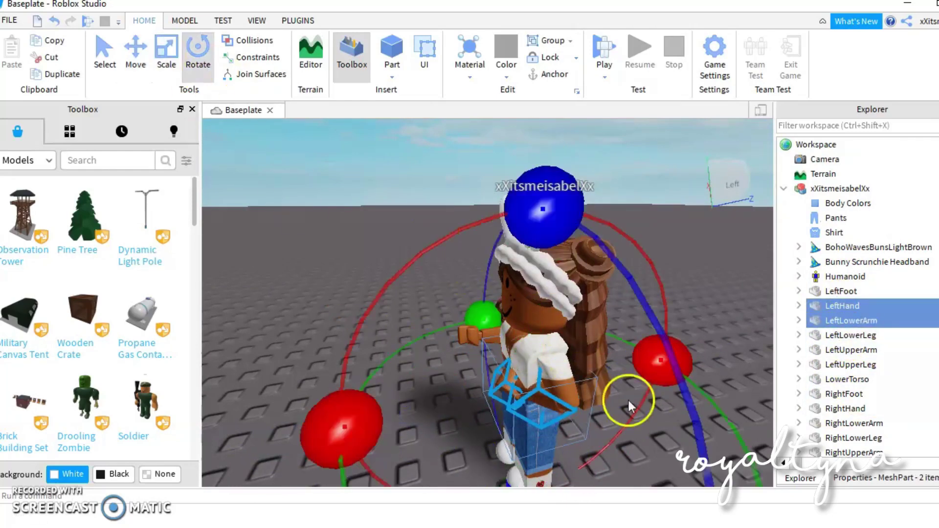
left_click_drag(629, 398, 429, 329)
key("ctrl+2")
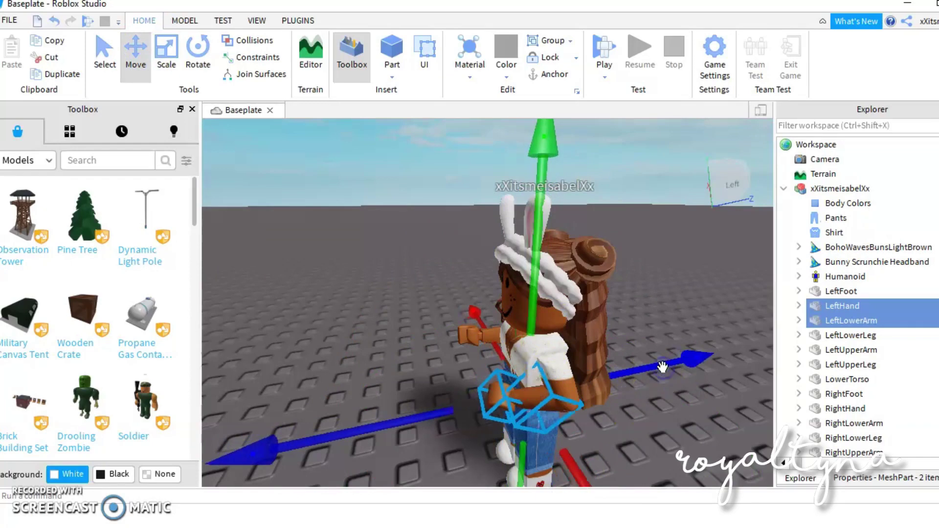
right_click_drag(682, 420, 681, 421)
- Select RightHand and RightLowerArm and swing them downward and to the left
left_click(845, 408)
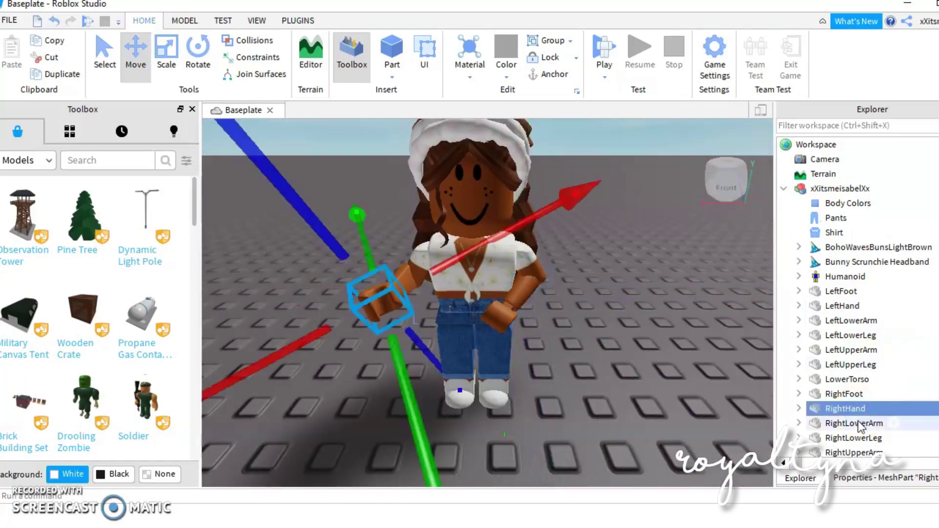
left_click(855, 423, "ctrl")
key("ctrl+4")
scroll(662, 154, "down", 5)
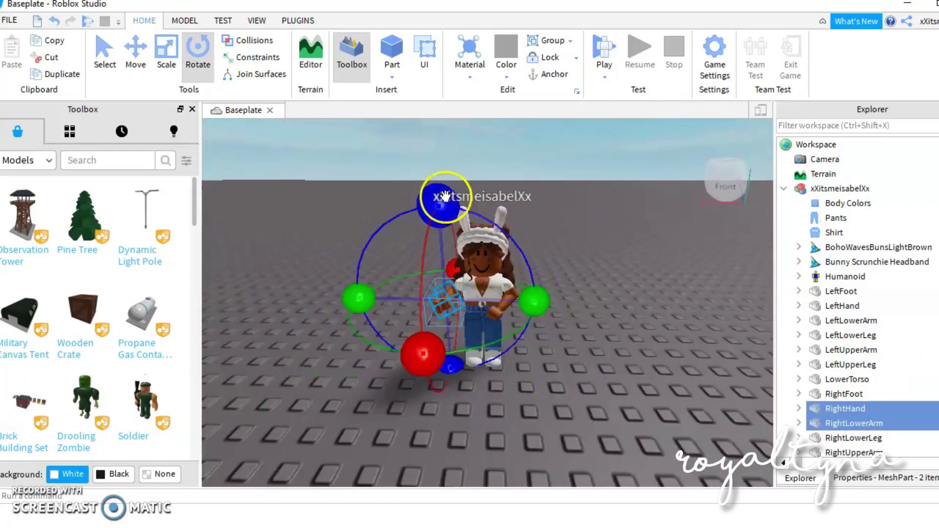
left_click(624, 342)
key("ctrl+z")
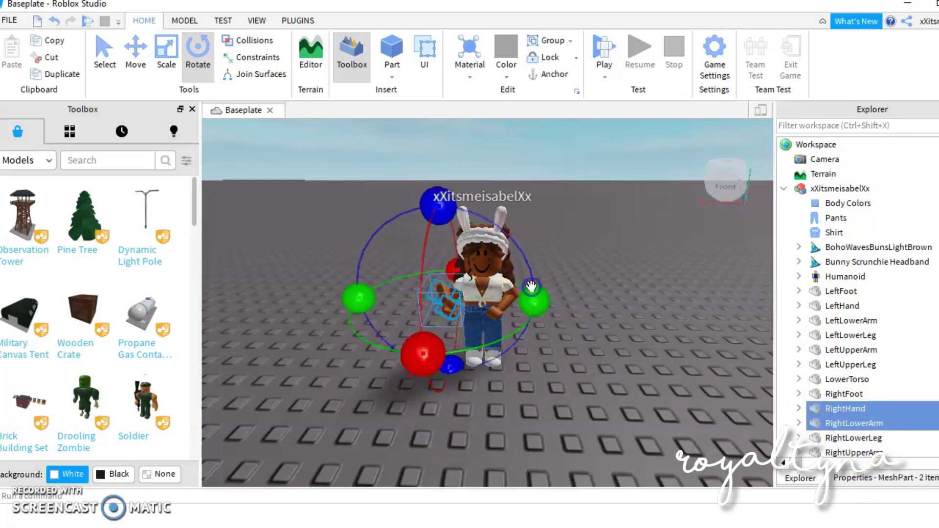
left_click_drag(531, 286, 439, 361)
left_click_drag(528, 274, 429, 300)
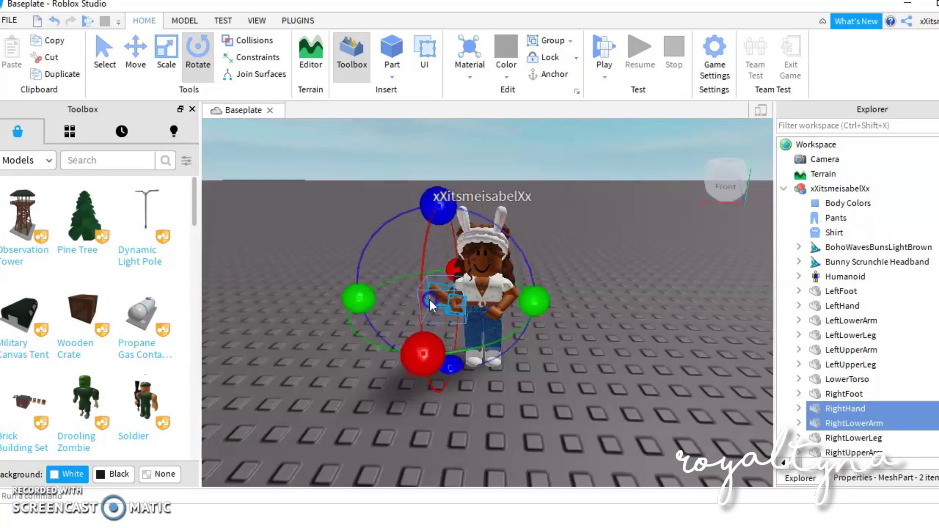
left_click_drag(419, 353, 410, 342)
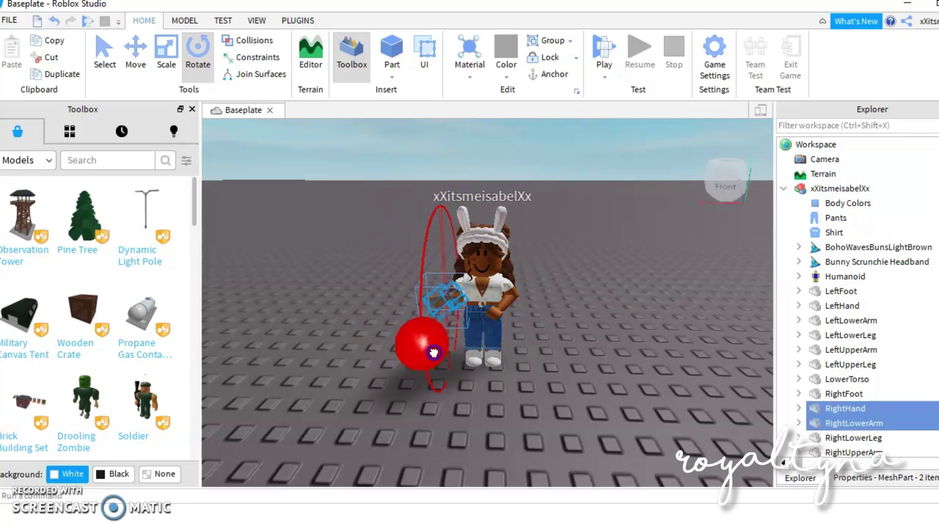
key("ctrl+2")
- Briefly select the right upper arm with Rotate, then deselect it
mouse_move(715, 368)
right_mouse_down()
mouse_move(527, 169)
mouse_move(761, 379)
right_mouse_up()
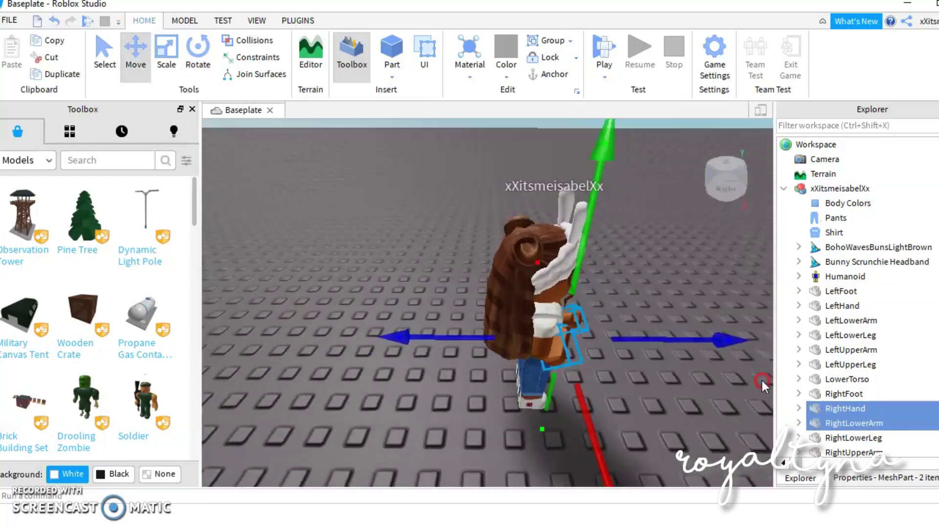
scroll(761, 379, "up", 5)
left_click(853, 453)
left_click(198, 49)
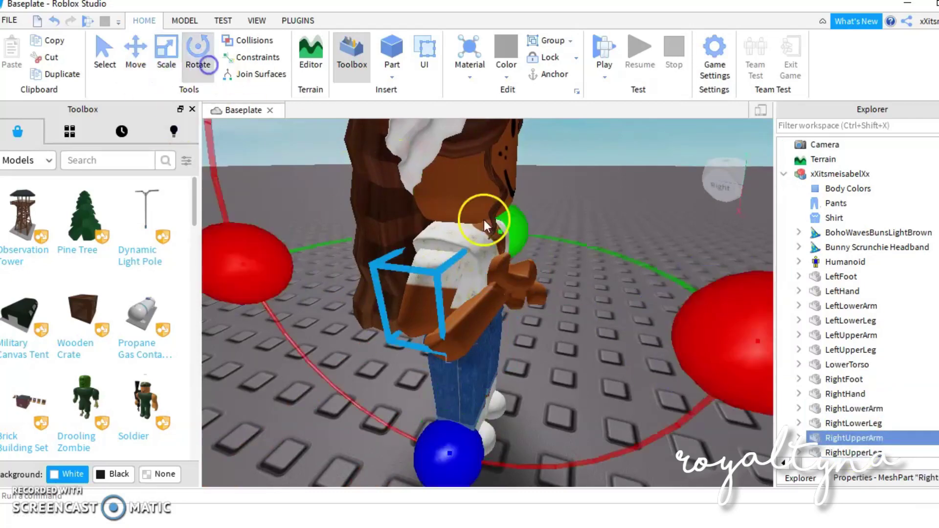
scroll(541, 275, "down", 5)
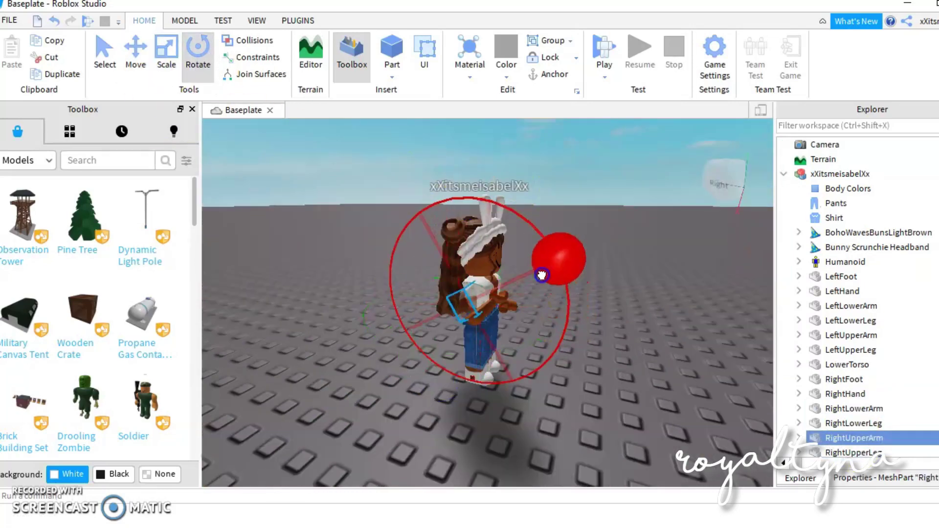
left_click(674, 330)
right_click_drag(673, 334, 647, 342)
scroll(673, 335, "down", 3)
- Reselect the right hand and forearm, inspect them from the side, then refocus on the avatar's front
left_click(852, 394)
left_click(853, 409, "ctrl")
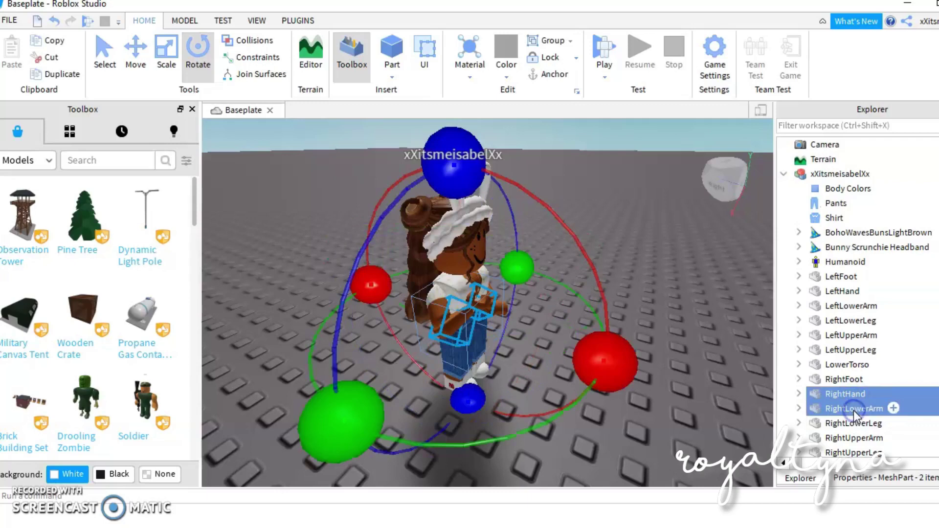
key("ctrl+2")
right_click_drag(513, 401, 514, 401)
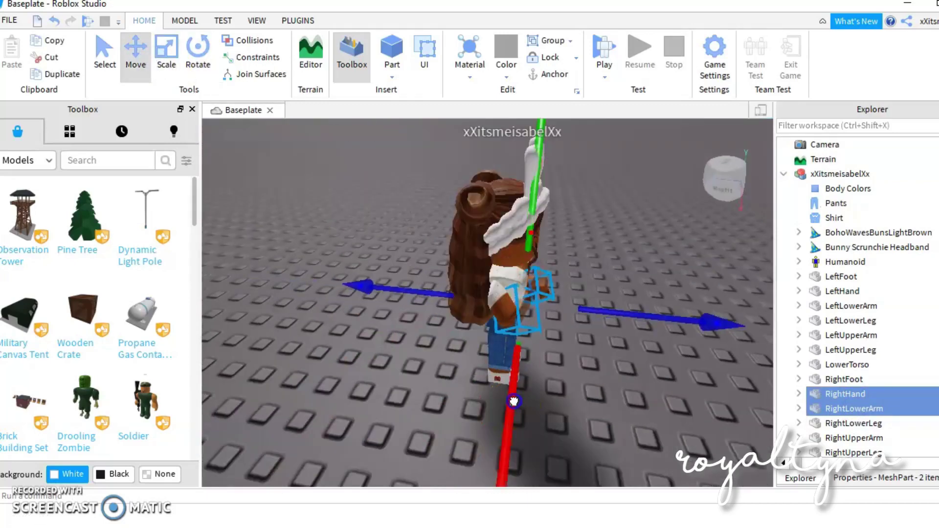
key("ctrl+4")
key("ctrl+2")
right_click_drag(587, 220, 670, 213)
left_click(670, 213)
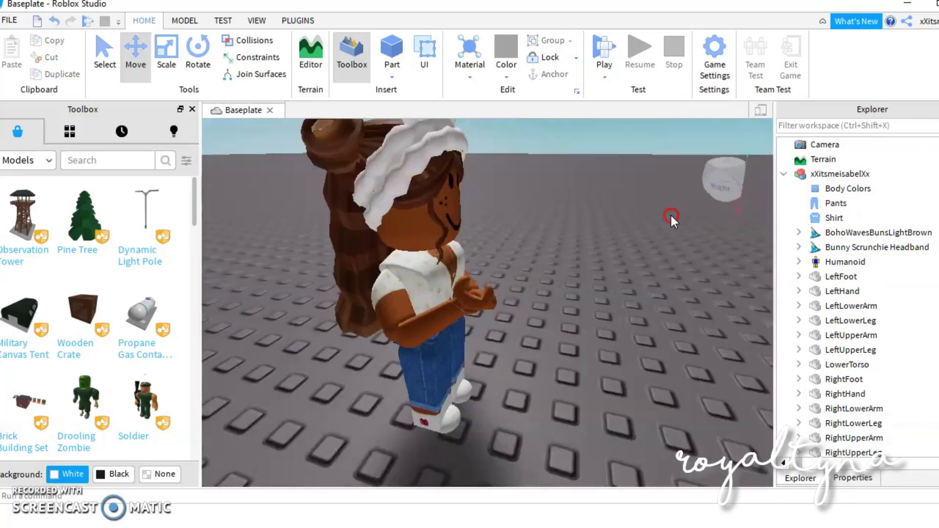
key("f")
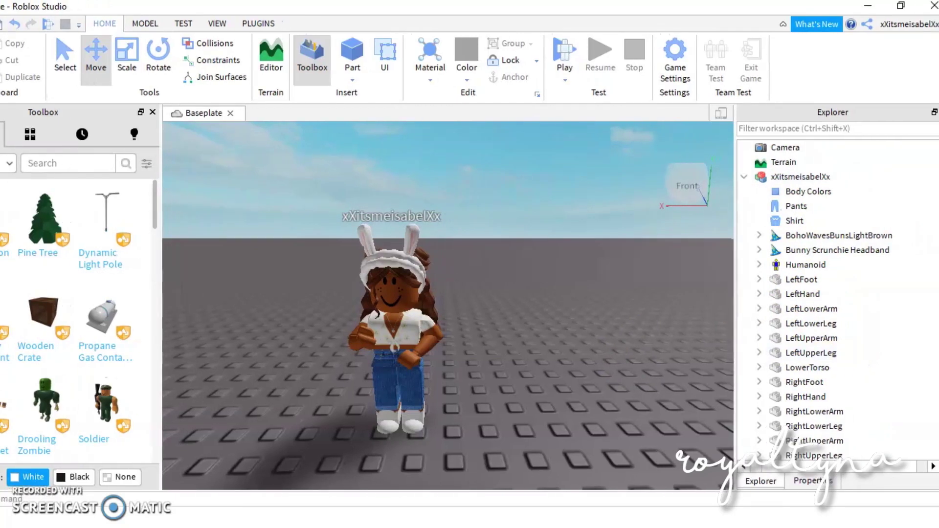
- Expand the Head in Explorer and delete its face decal
scroll(831, 342, "down", 5)
left_click(798, 414)
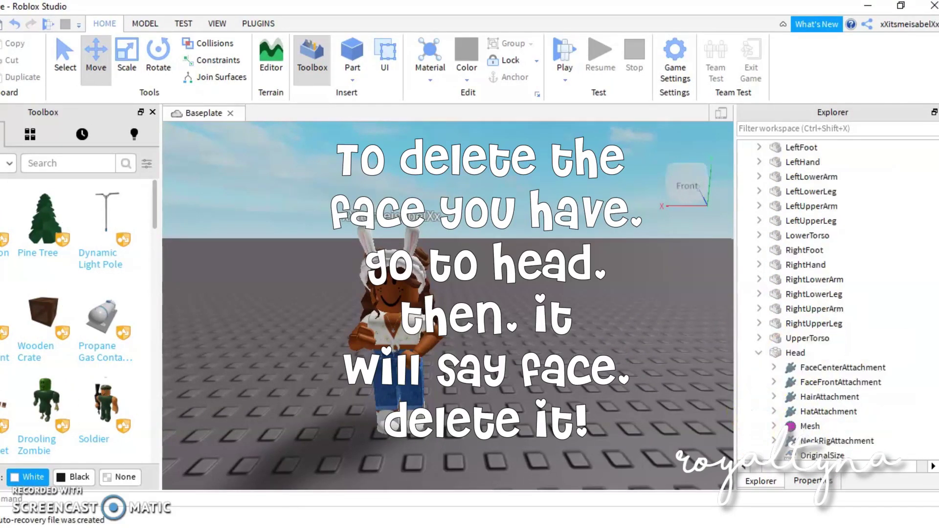
scroll(831, 293, "down", 3)
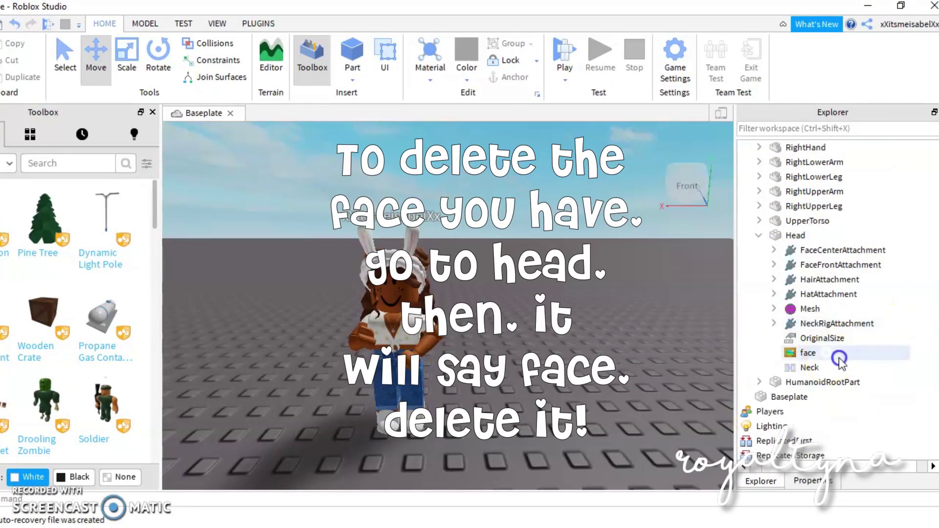
left_click(806, 357)
key("Delete")
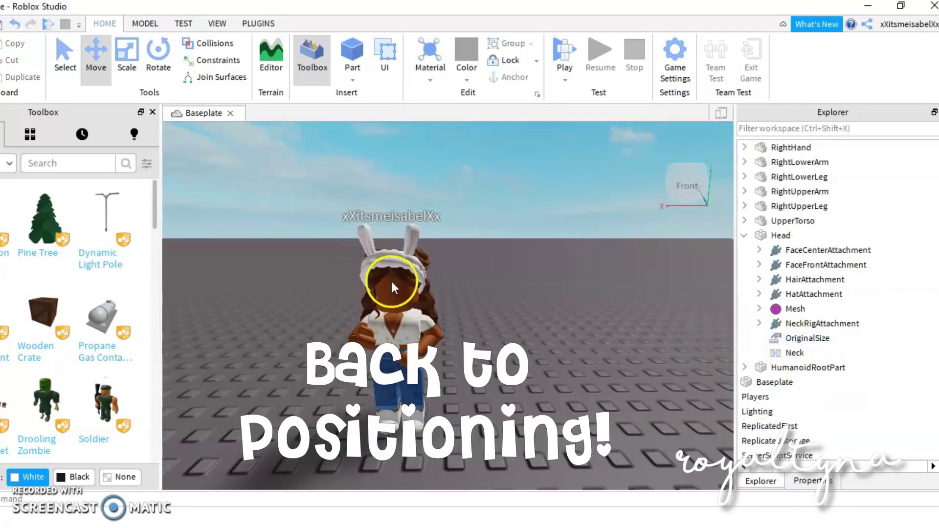
- Select the Head, BohoWavesBunsLightBrown hair and Bunny Scrunchie Headband and tilt them with Rotate
left_click(798, 237)
left_click(924, 209)
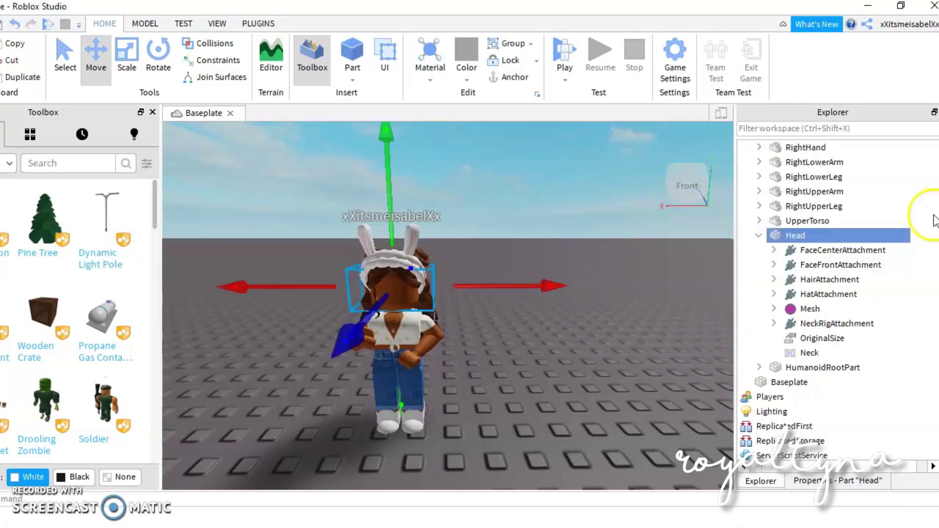
scroll(924, 209, "up", 5)
left_click(793, 250, "ctrl")
left_click(792, 265, "ctrl")
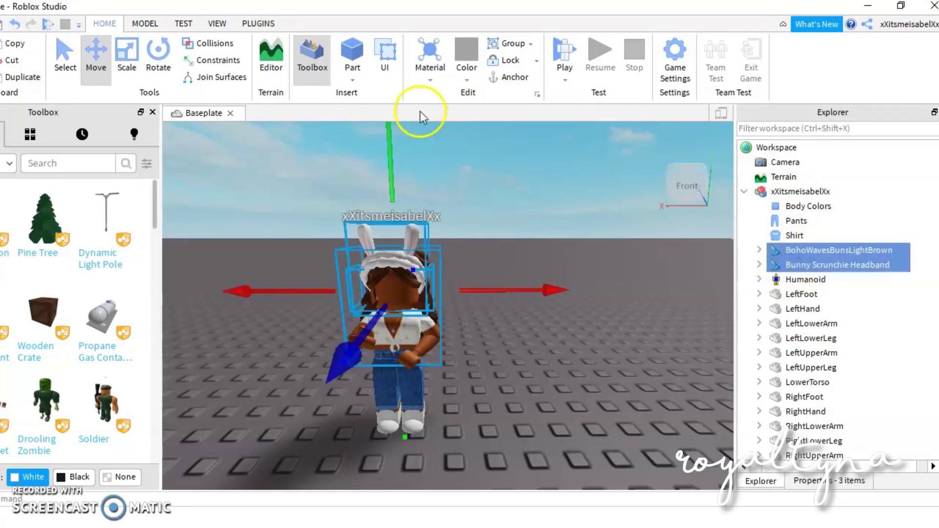
left_click(158, 52)
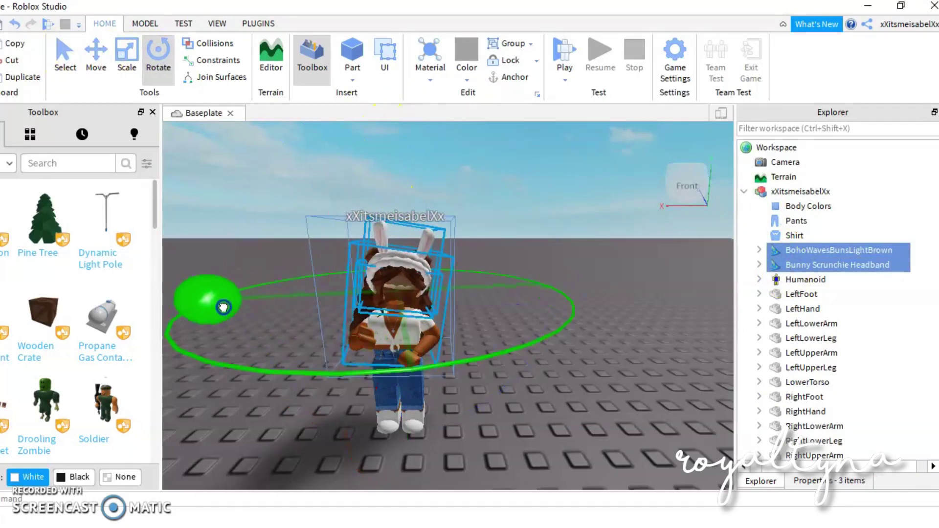
left_click(604, 406)
- Reselect the hair and headband, return to Move, then select the left upper arm
left_click(802, 192)
left_click(802, 206, "ctrl")
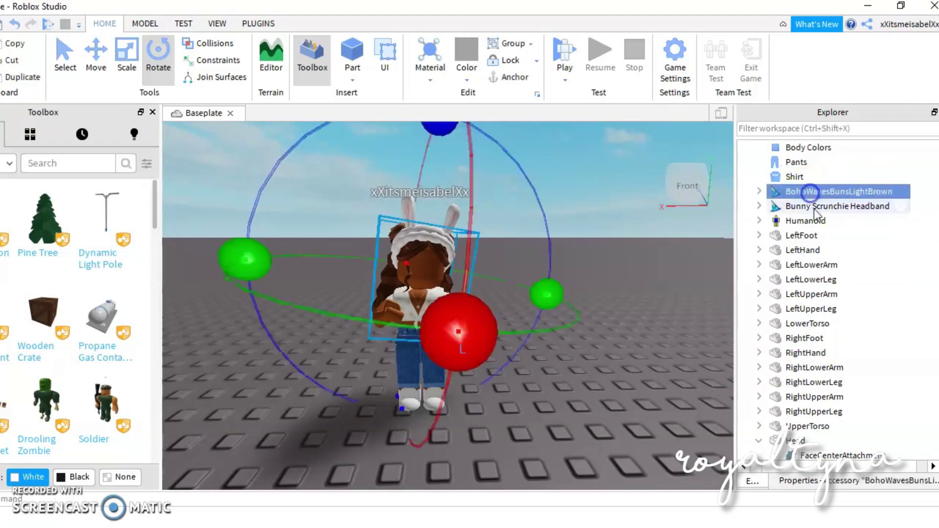
scroll(802, 206, "up", 2)
scroll(794, 271, "down", 2)
scroll(795, 271, "down", 3)
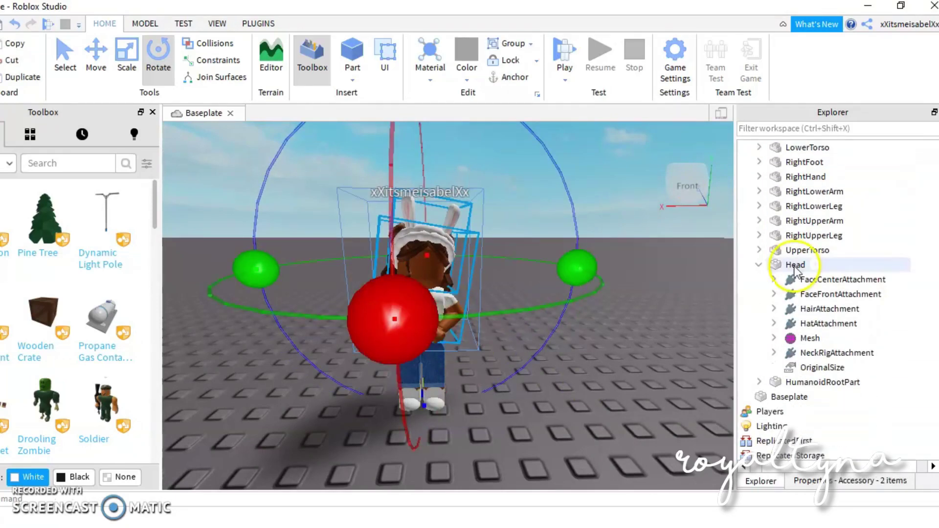
left_click(83, 74)
left_click(577, 304)
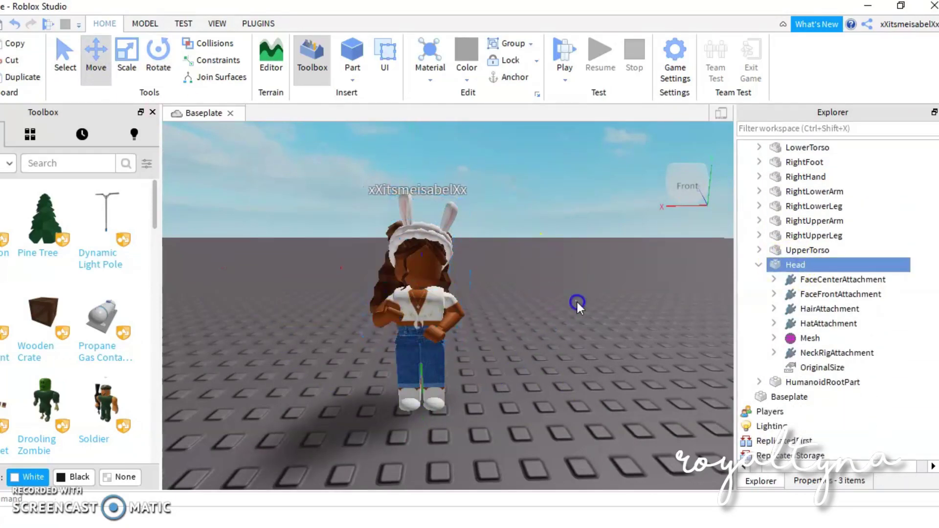
left_click(394, 318)
left_click(808, 250)
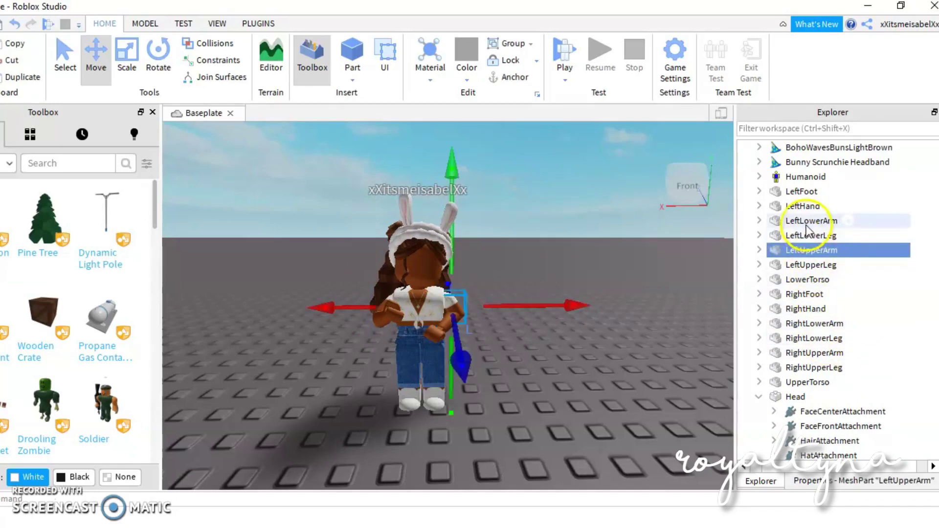
- Rotate the left lower leg into a new angle, checking it from the left side
left_click(808, 236)
left_click(127, 58)
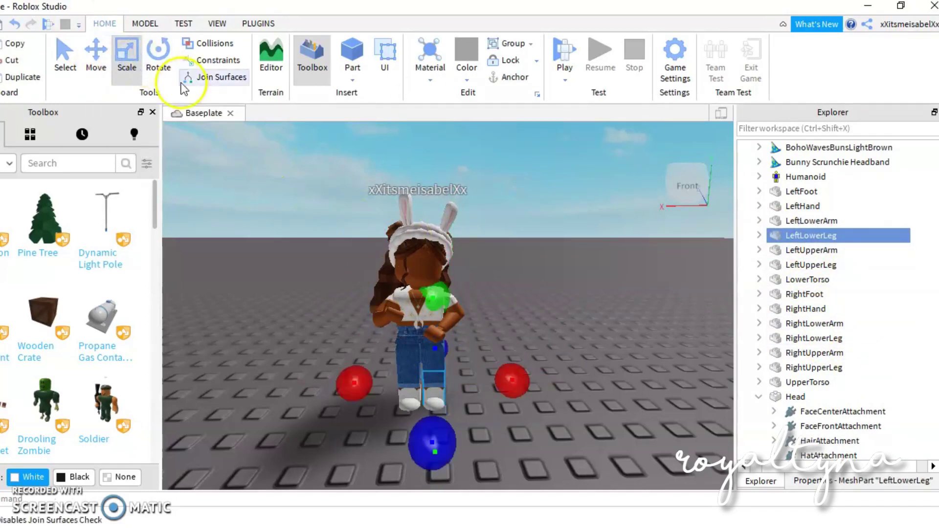
left_click(158, 59)
left_click_drag(441, 435, 443, 470)
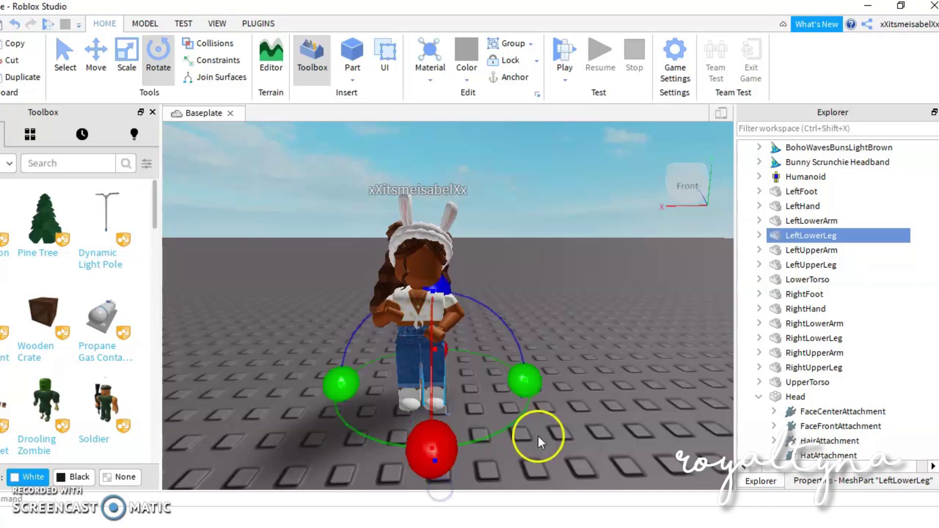
right_click_drag(540, 441, 541, 441)
left_click_drag(520, 382, 562, 342)
right_click_drag(562, 342, 564, 348)
key("ctrl+2")
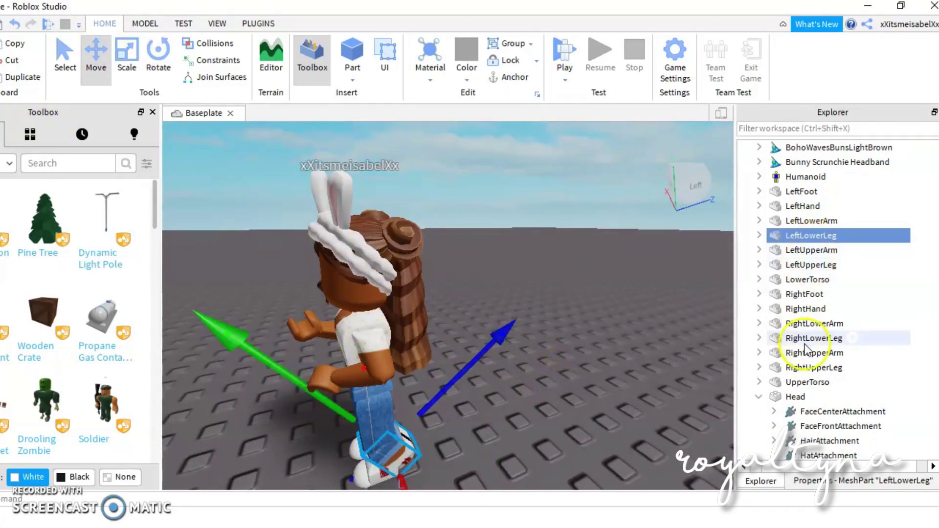
- Select the LeftFoot and move it slightly along its axis
left_click(802, 195)
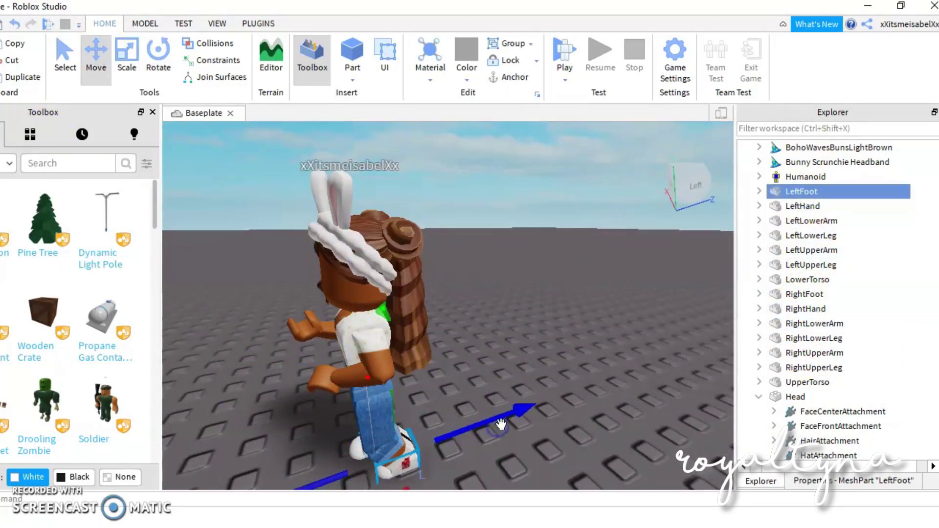
right_click_drag(500, 424, 531, 408)
scroll(487, 406, "up", 5)
left_click(620, 391)
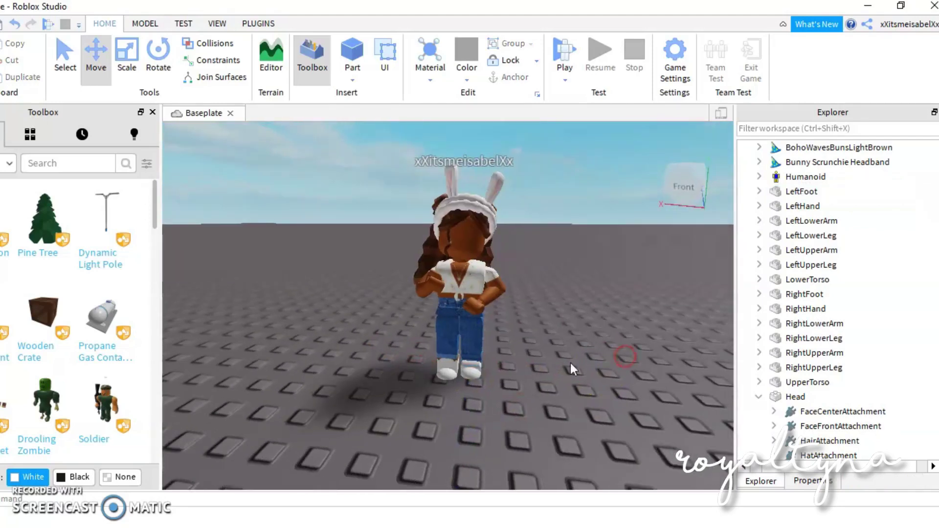
left_click(693, 328)
scroll(693, 327, "up", 5)
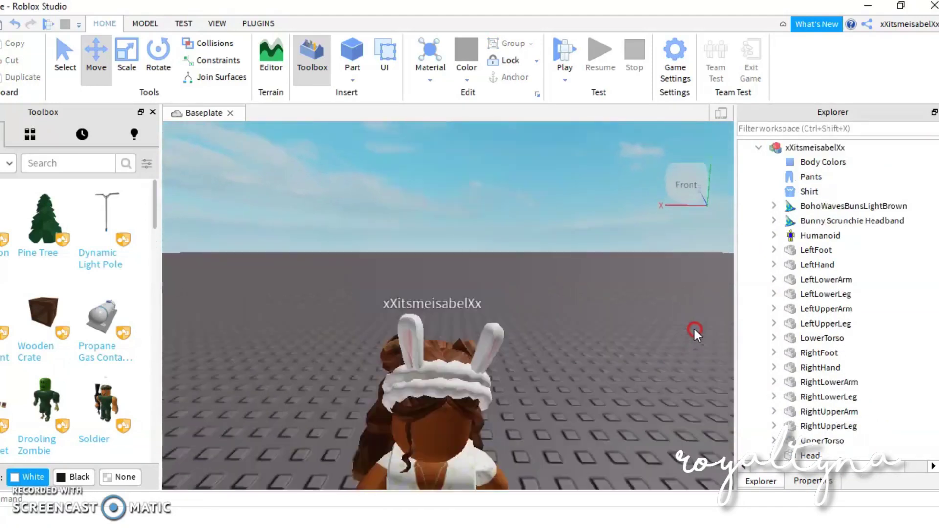
right_click_drag(692, 328, 692, 328)
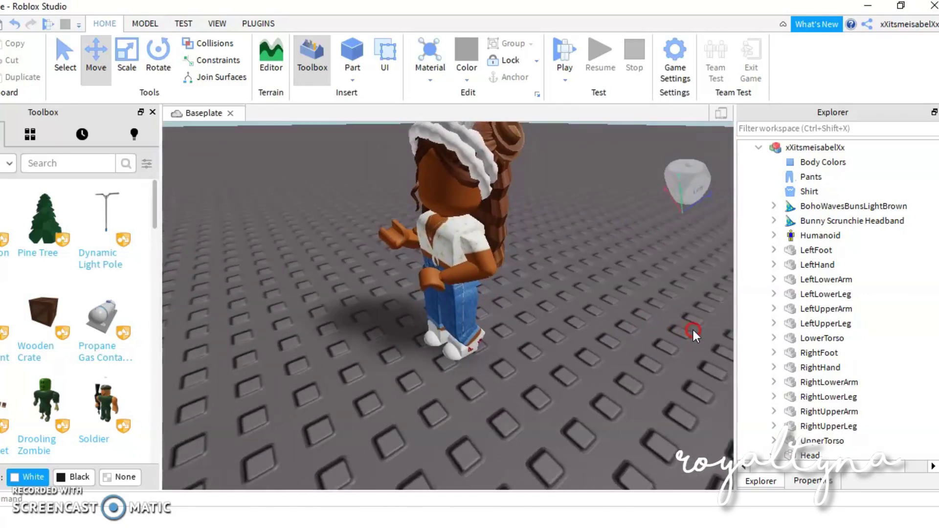
left_click(480, 320)
left_click_drag(479, 320, 487, 319)
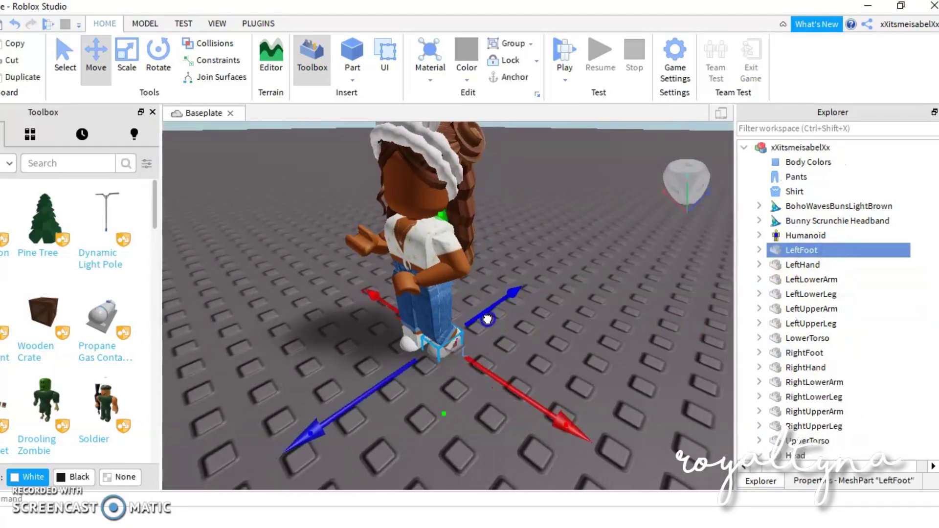
right_click_drag(547, 320, 547, 320)
scroll(546, 321, "down", 3)
- Collapse the renamed avatar model and choose Export Selection on it
left_click(802, 147)
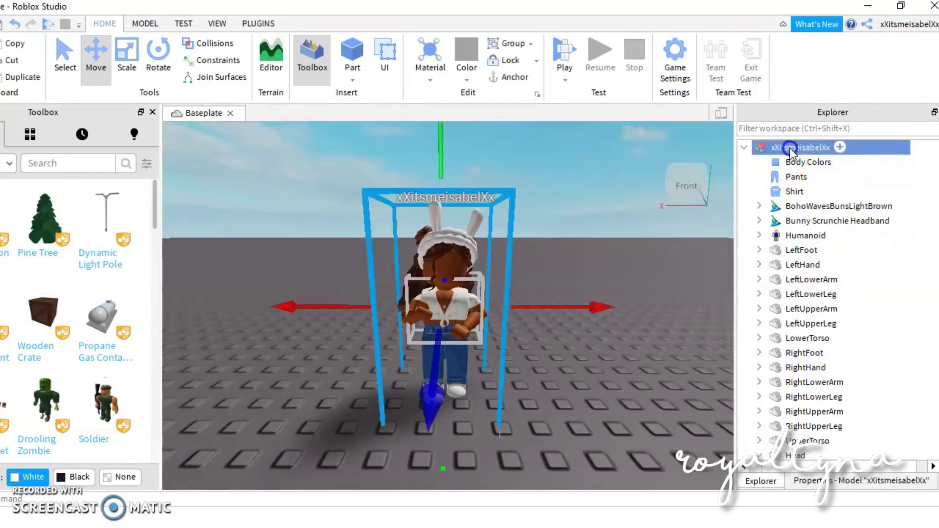
double_click(802, 149)
left_click(809, 195)
right_click(807, 196)
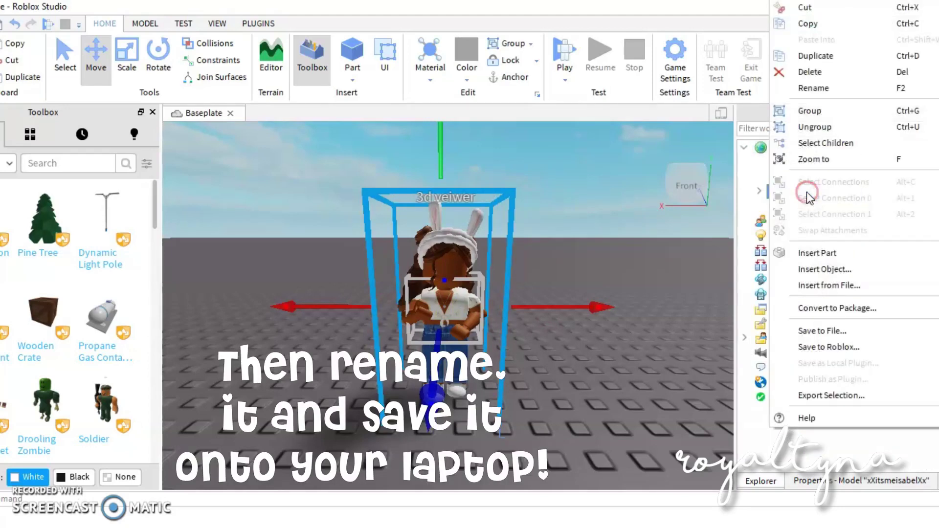
left_click(829, 396)
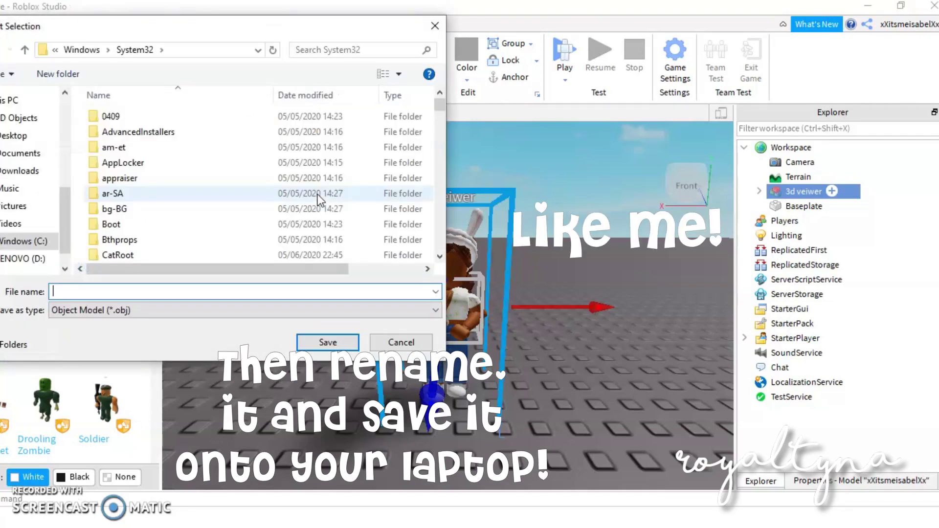
- Save the OBJ file in the Downloads folder under the 3d viewer name
left_click(47, 171)
left_click(120, 290)
type("3d")
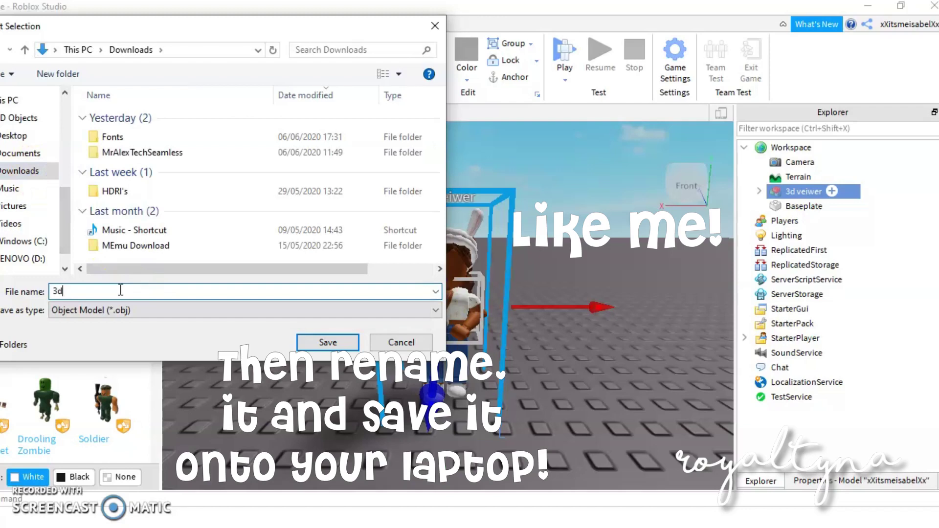
type("r")
key("Return")
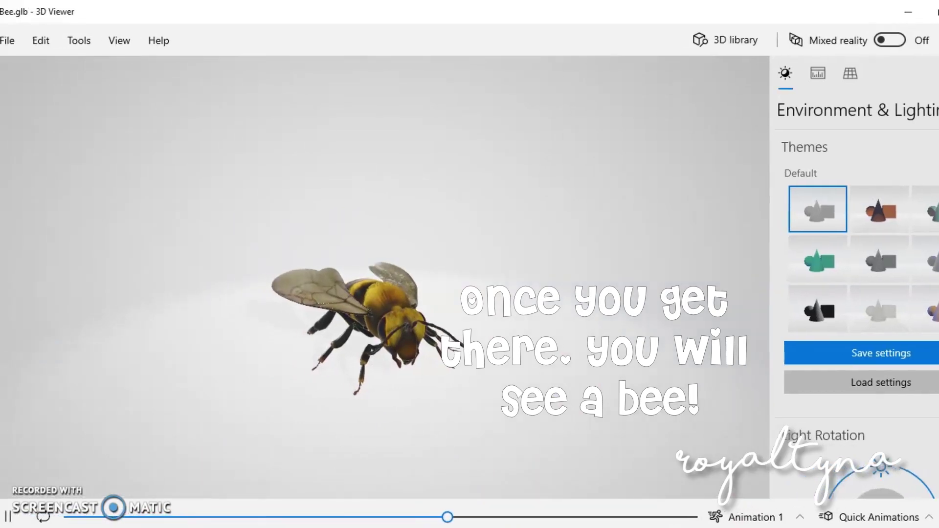
- Open 3d viewer.obj from the Downloads folder to replace the sample bee
left_click(16, 41)
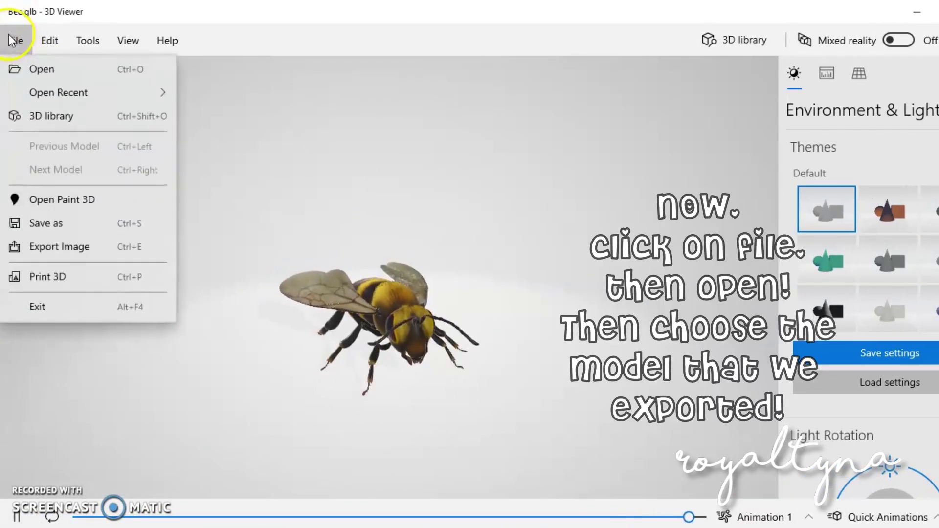
left_click(57, 67)
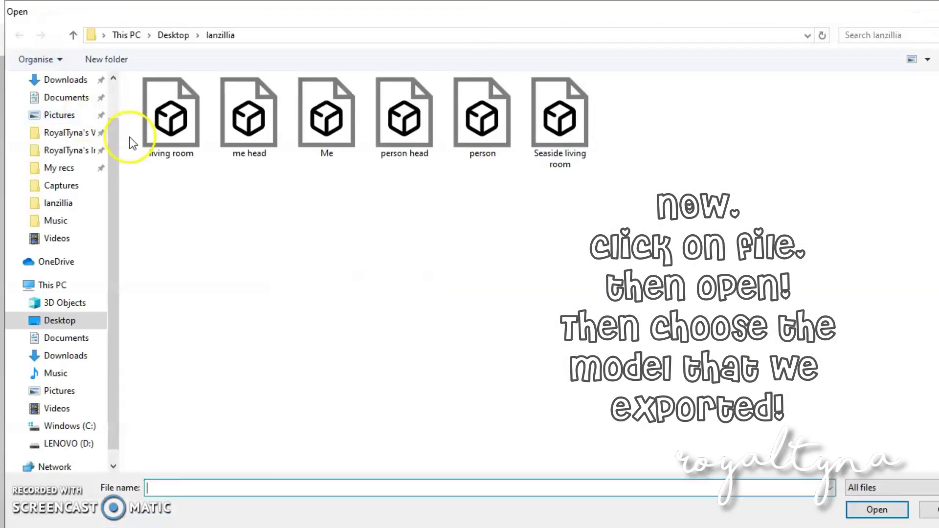
left_click(54, 356)
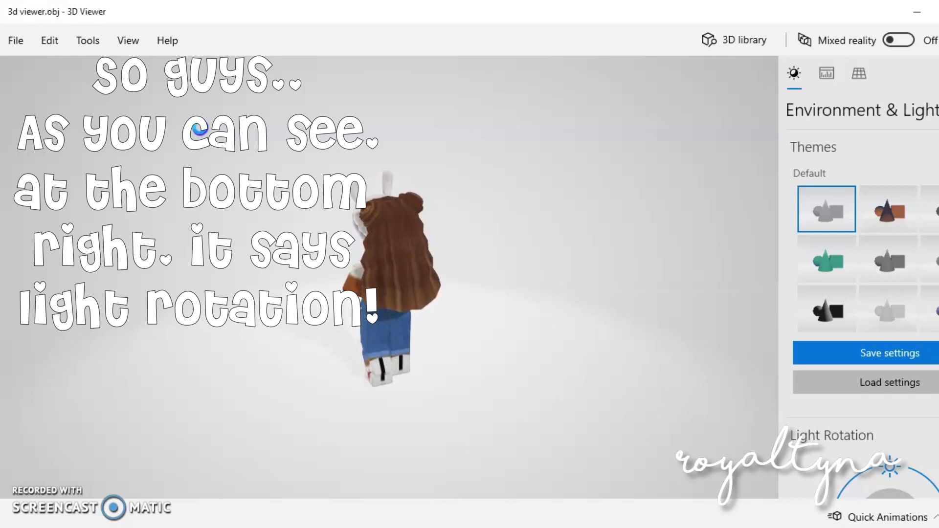
- Rotate the avatar to face front and swing the Light Rotation dial to 335°
left_click_drag(365, 273, 509, 260)
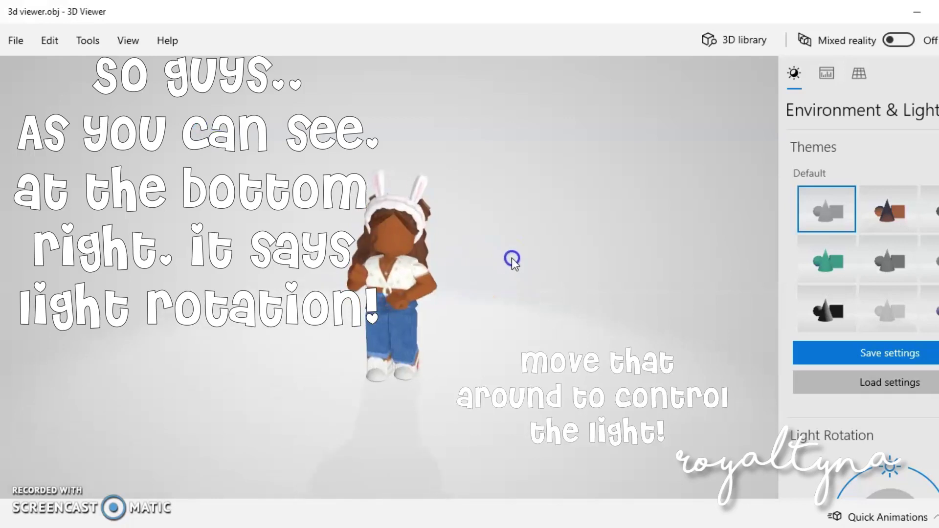
left_click_drag(911, 470, 902, 471)
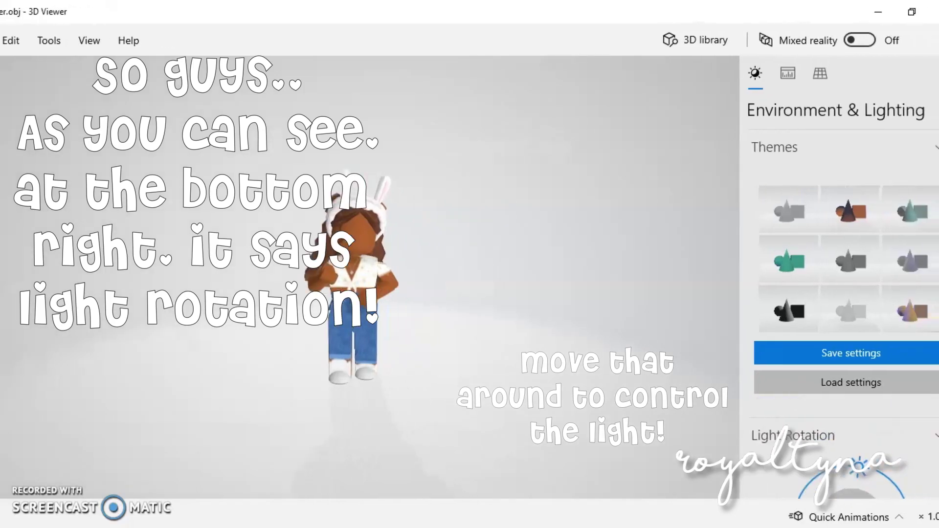
scroll(845, 313, "down", 3)
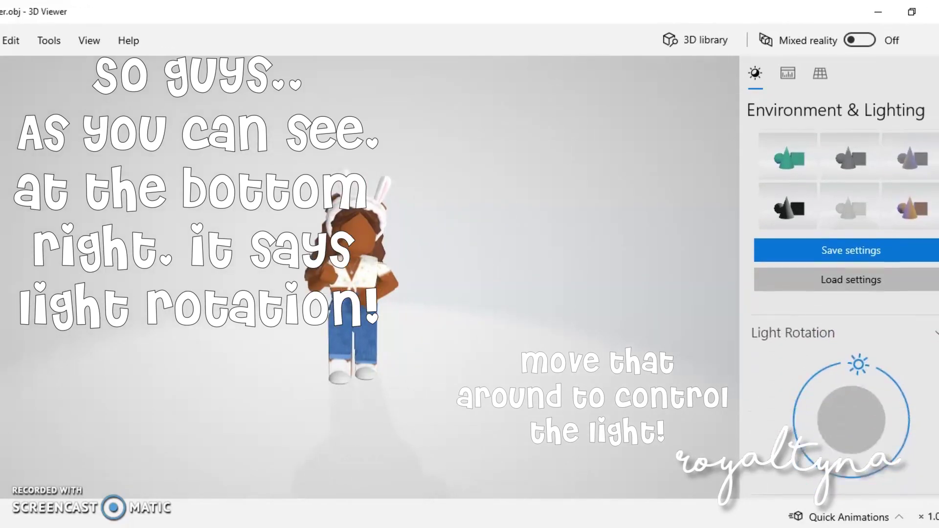
left_click_drag(858, 341, 882, 347)
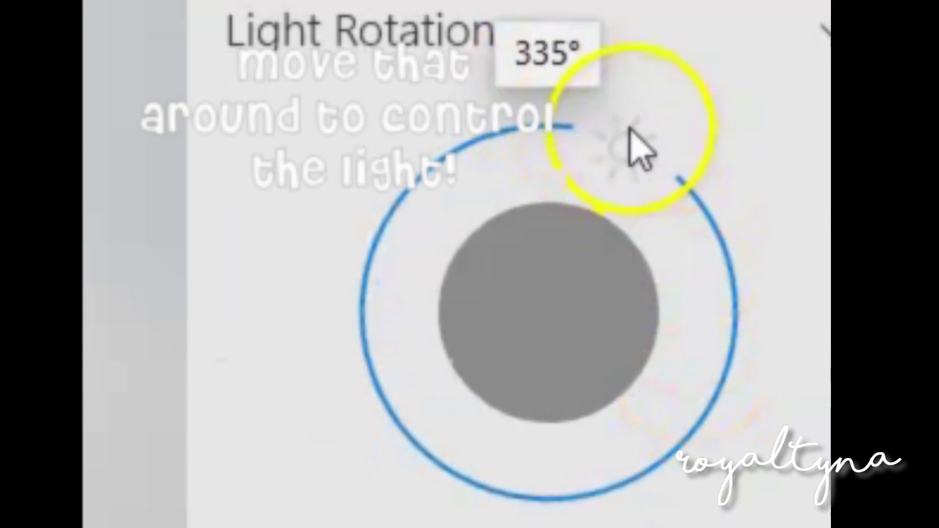
left_click_drag(663, 161, 629, 149)
scroll(845, 313, "up", 2)
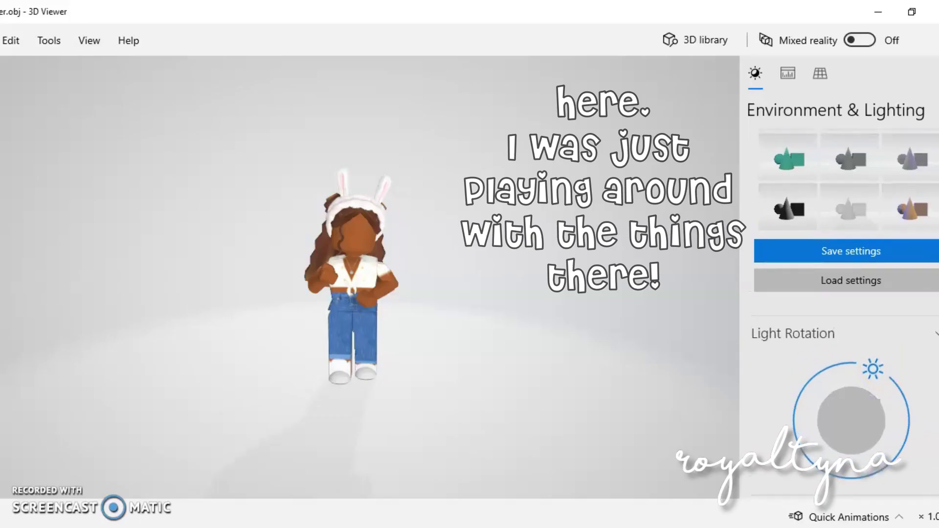
scroll(845, 313, "down", 1)
mouse_move(873, 397)
left_mouse_down()
mouse_move(906, 500)
mouse_move(870, 394)
left_mouse_up()
- Try the overhead and front viewpoints, then glance at the mesh statistics and lighting panels
left_click(820, 73)
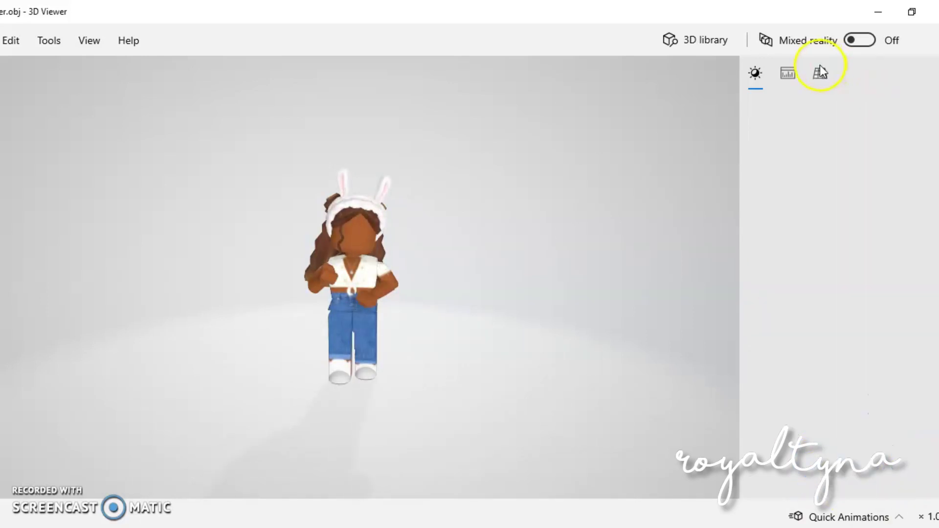
left_click(852, 187)
left_click(851, 187)
left_click(851, 194)
left_click(850, 198)
left_click(790, 71)
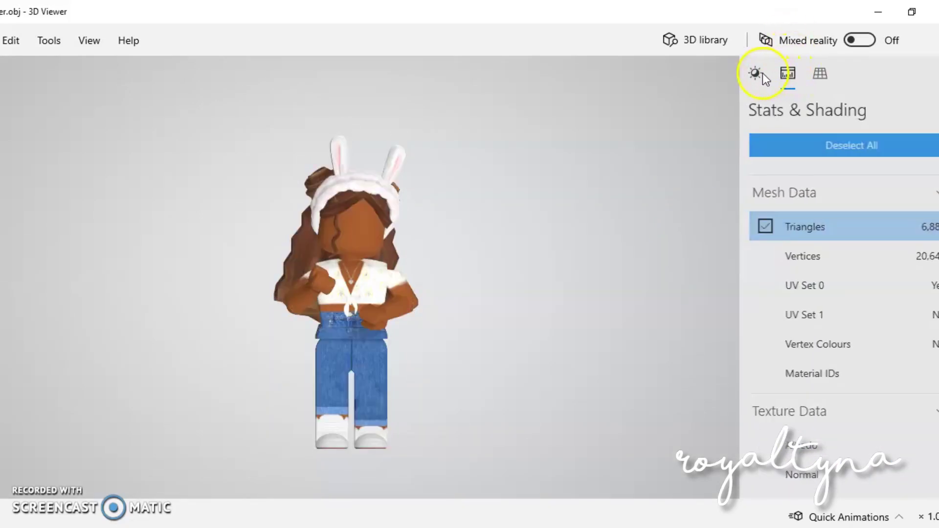
left_click(760, 73)
- Cycle through front, side, top and tilted viewpoints, ending on a straight front view
left_click(820, 73)
left_click(851, 245)
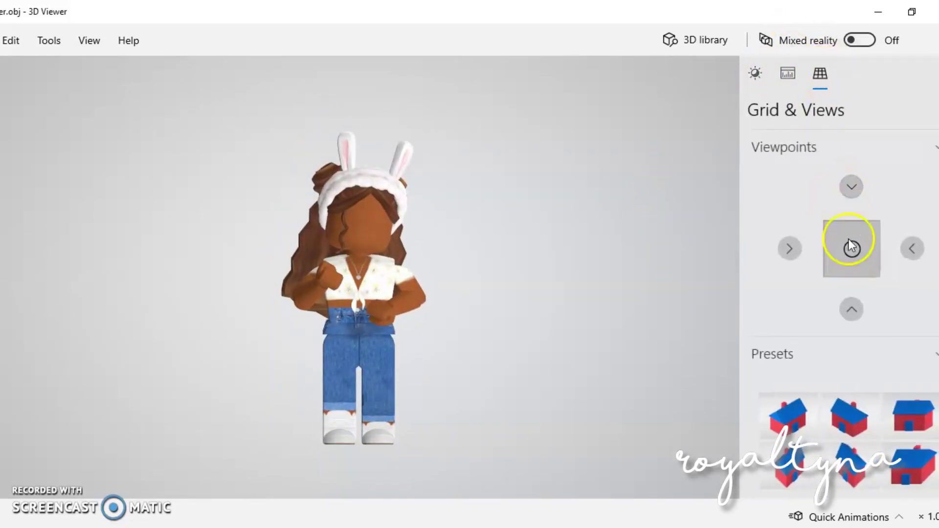
left_click(912, 248)
left_click(788, 249)
left_click(852, 188)
left_click(861, 257)
left_click(852, 309)
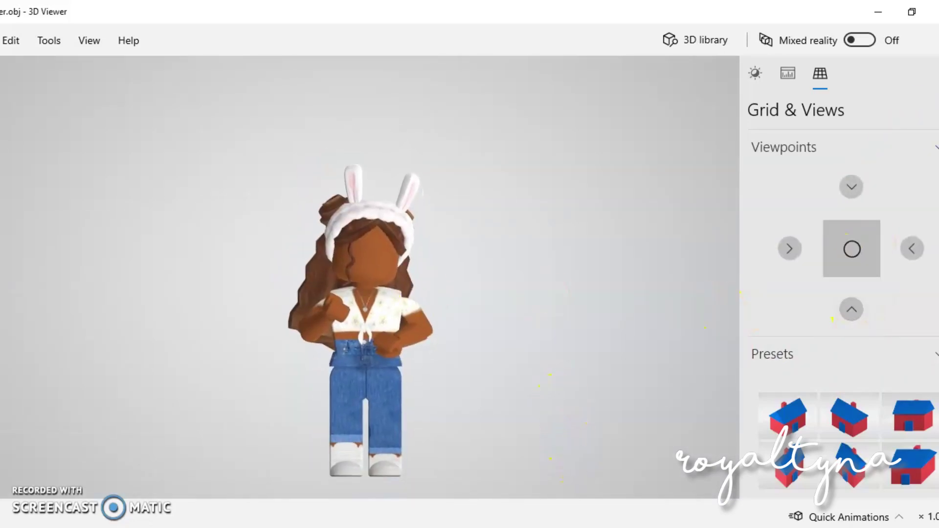
left_click(906, 254)
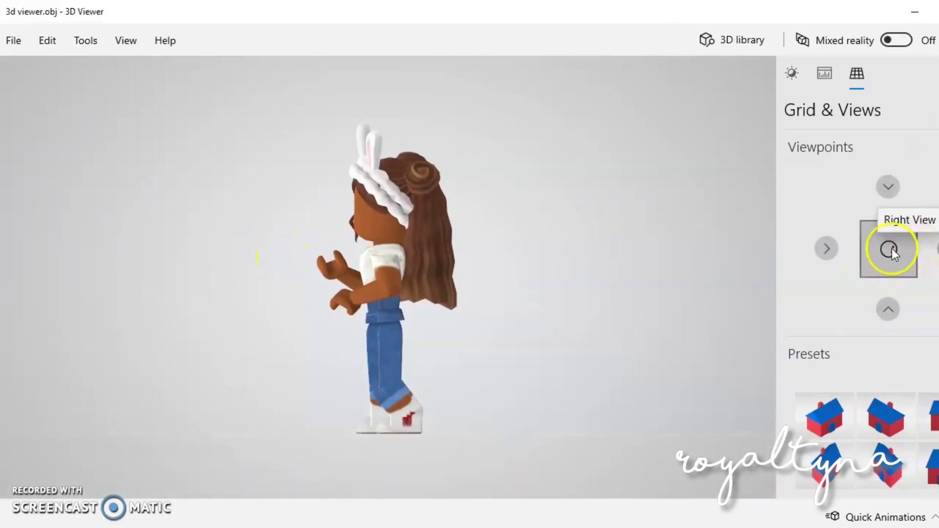
- Bring up the Export Image settings, showing PNG at 640 × 480 (4:3)
left_click(15, 41)
left_click(84, 246)
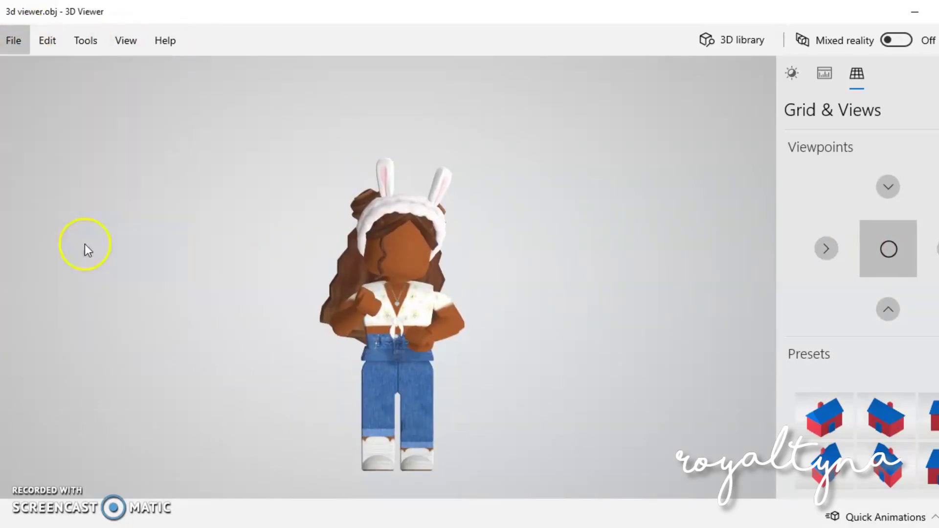
left_click(831, 275)
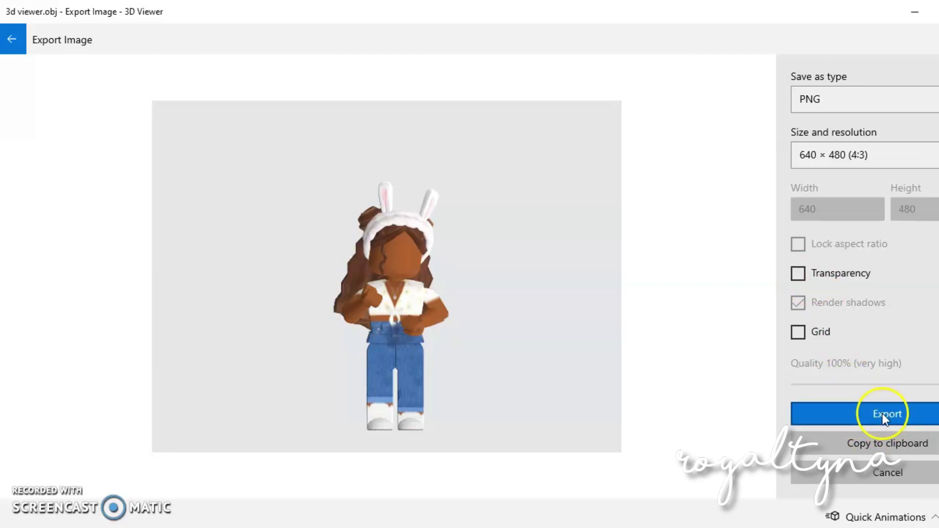
- Export the front view as a PNG named '3d viewer' in the Downloads folder
left_click(882, 415)
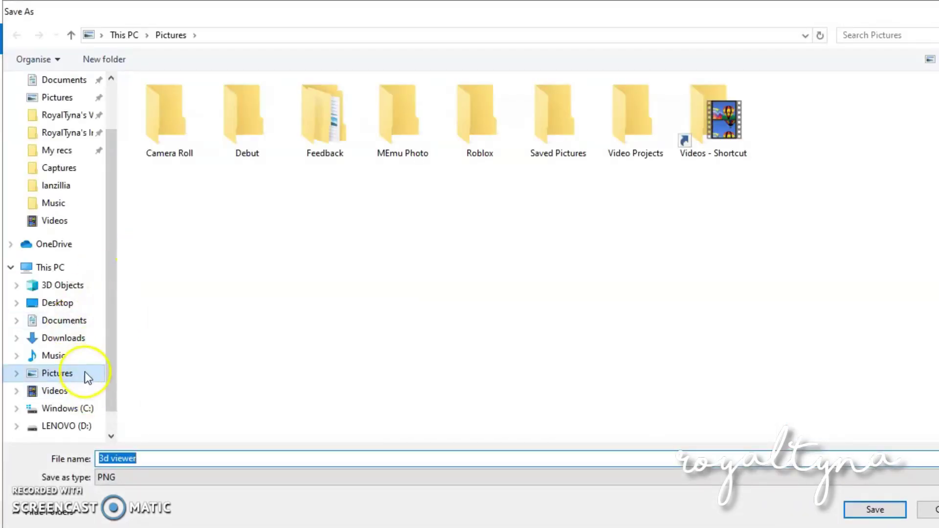
left_click(68, 302)
left_click(73, 339)
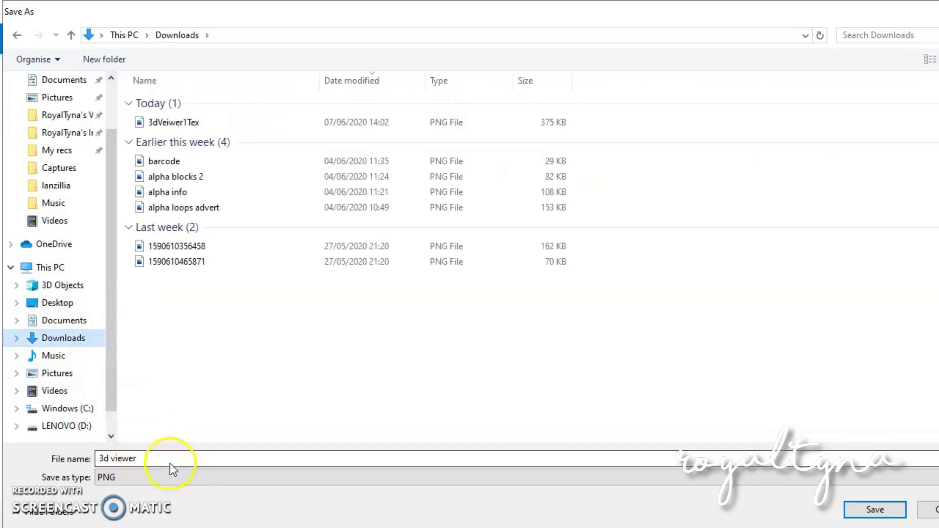
left_click(170, 462)
key("Return")
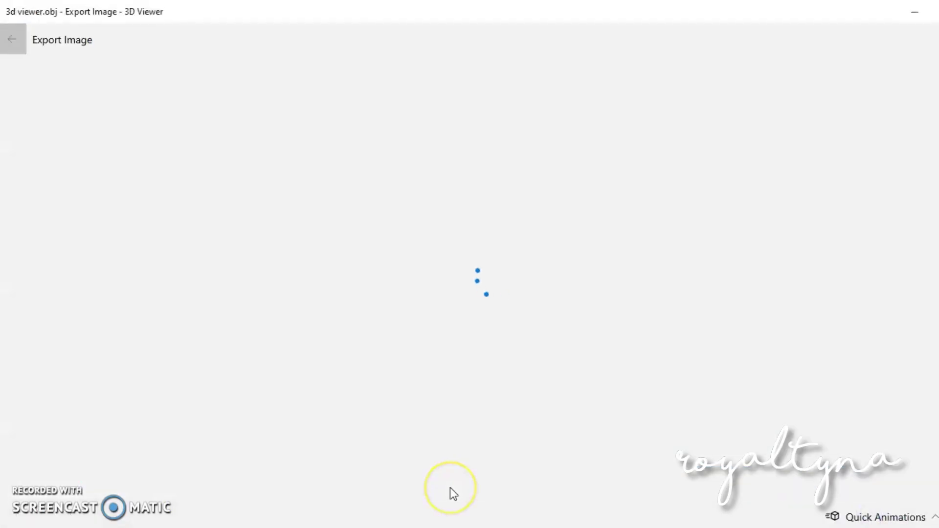